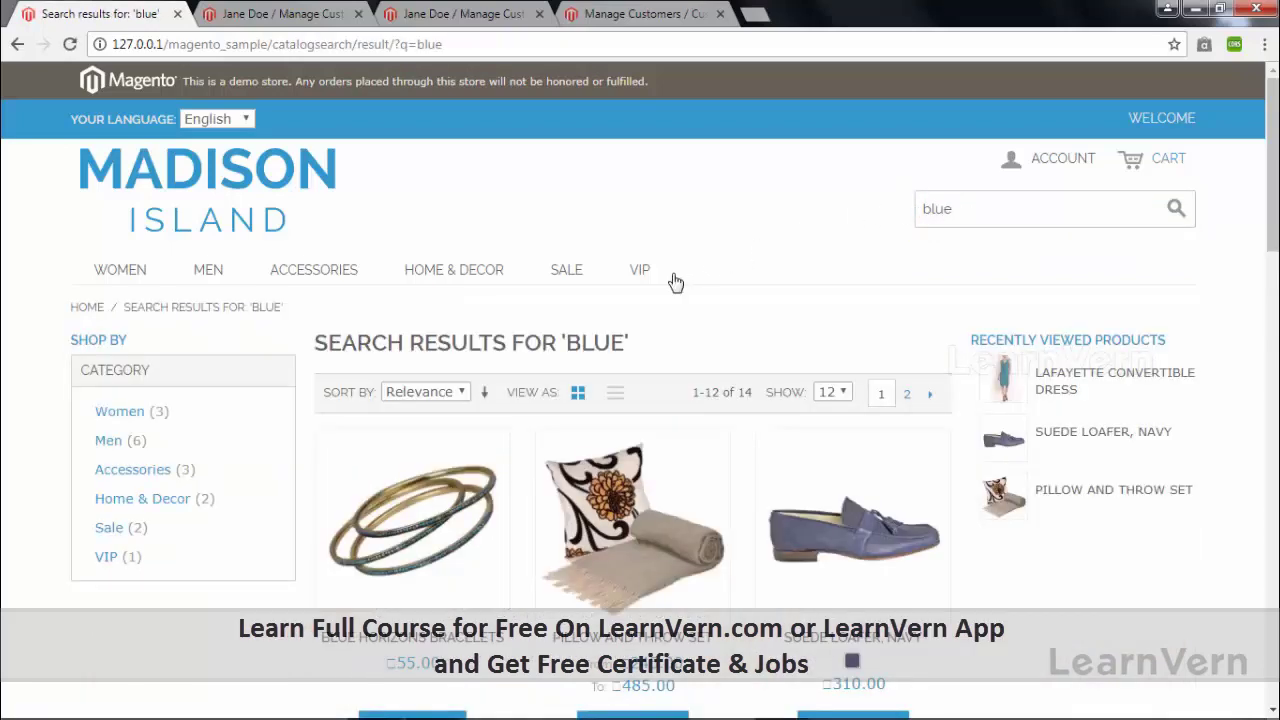
Review the storefront search results for "blue" and open the Lafayette Convertible Dress.
scroll(670, 280, "down", 3)
scroll(658, 290, "down", 4)
scroll(680, 295, "down", 4)
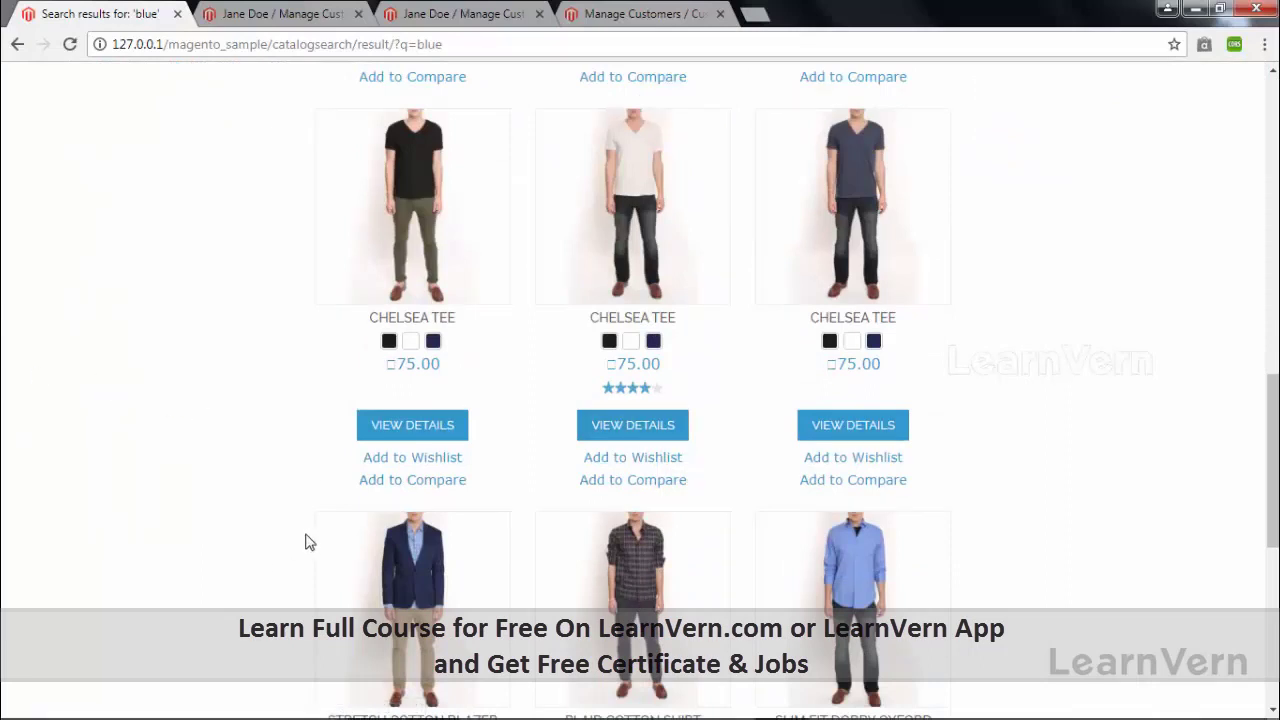
scroll(252, 494, "down", 3)
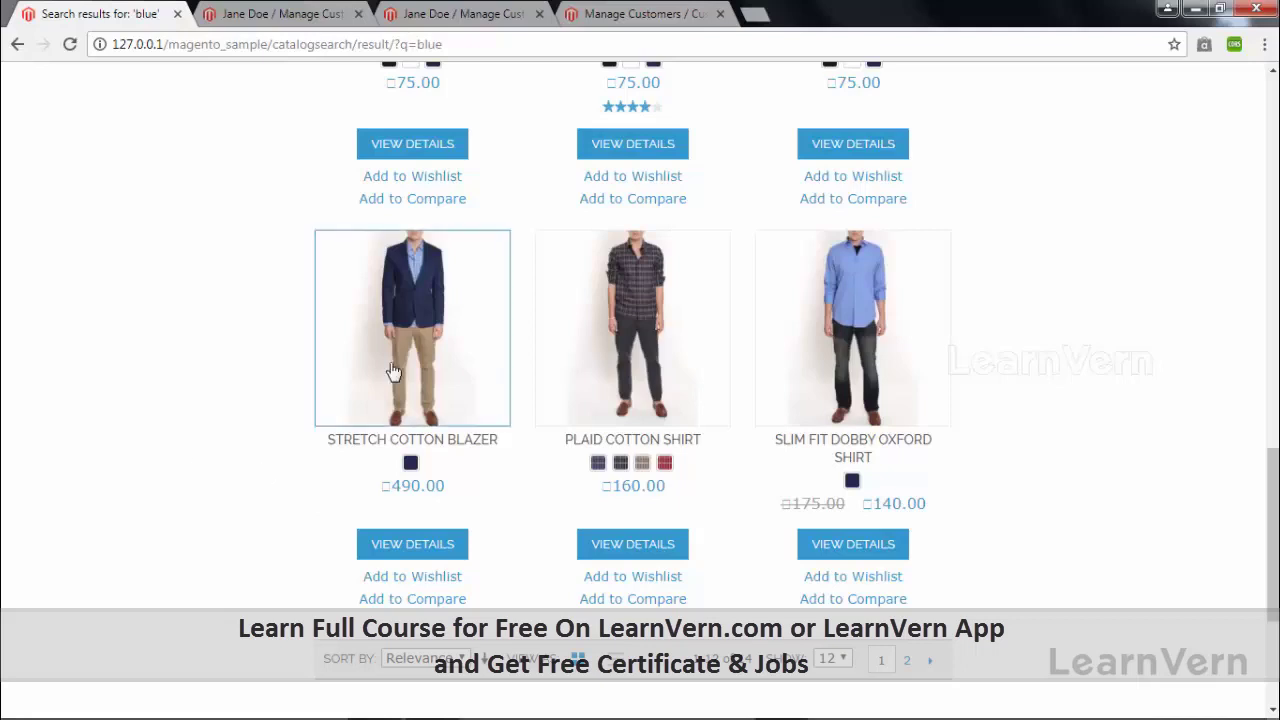
scroll(219, 350, "up", 3)
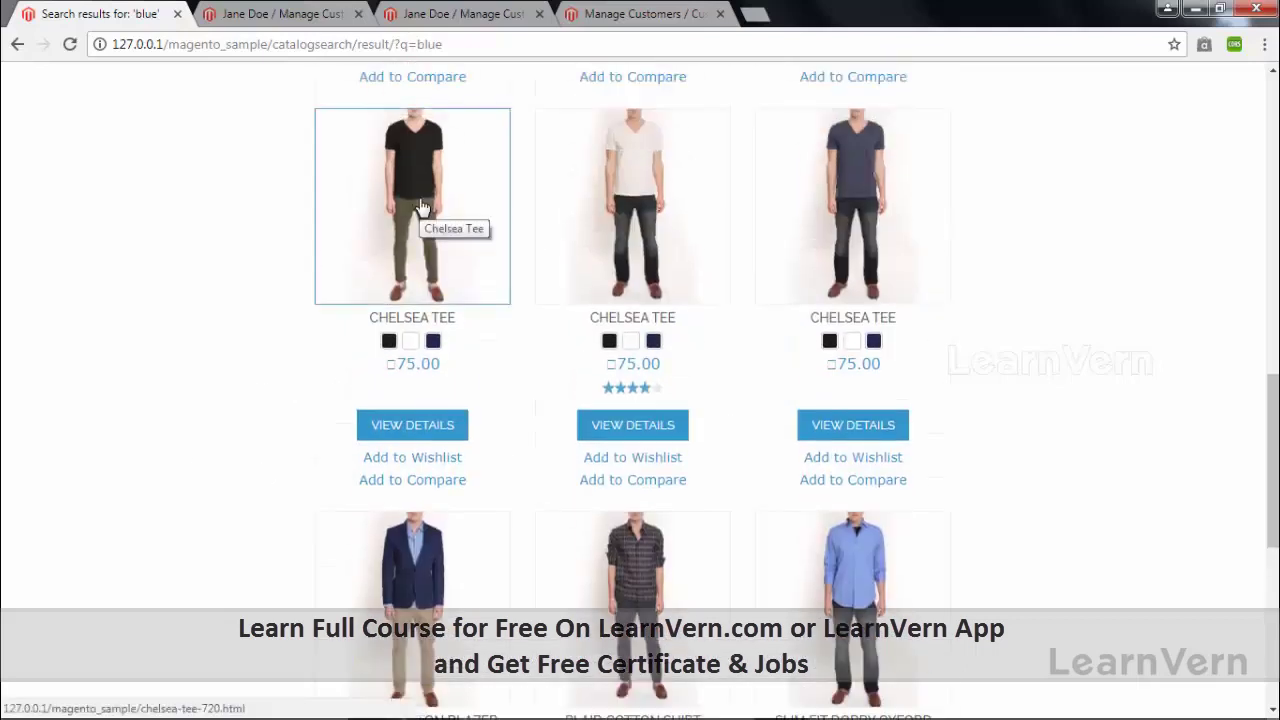
scroll(580, 271, "up", 3)
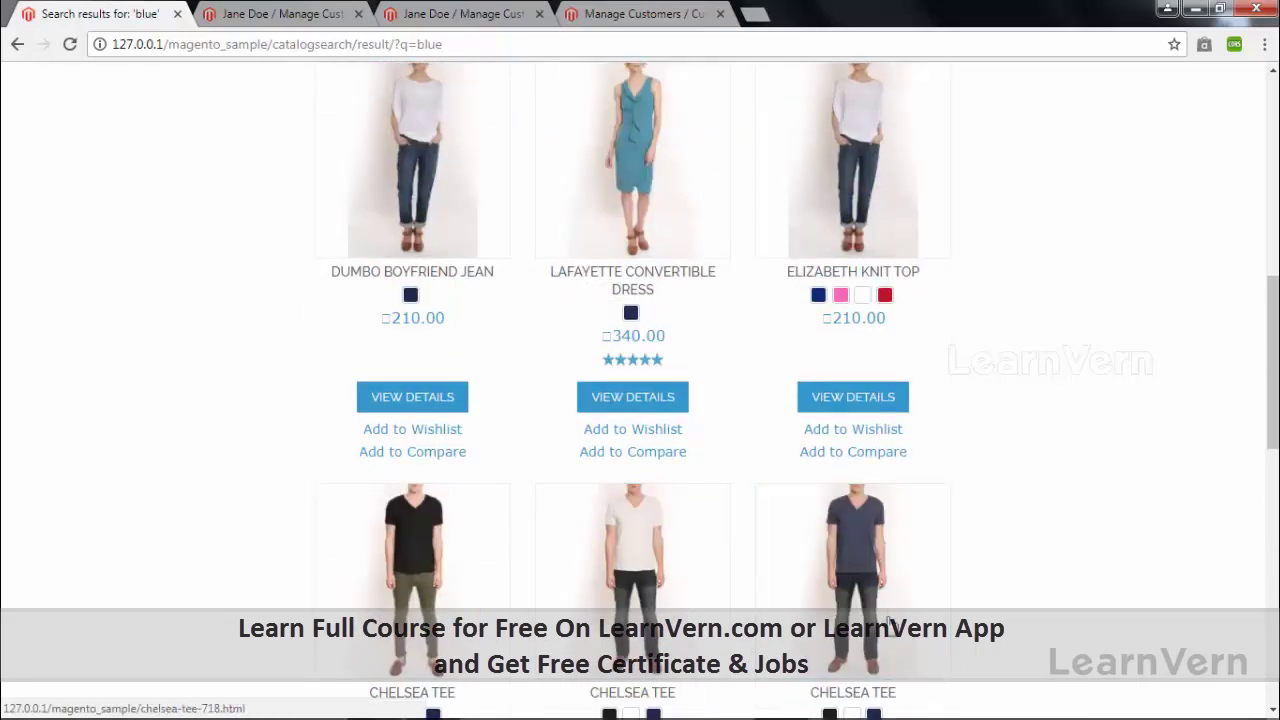
scroll(686, 466, "up", 3)
left_click(651, 463)
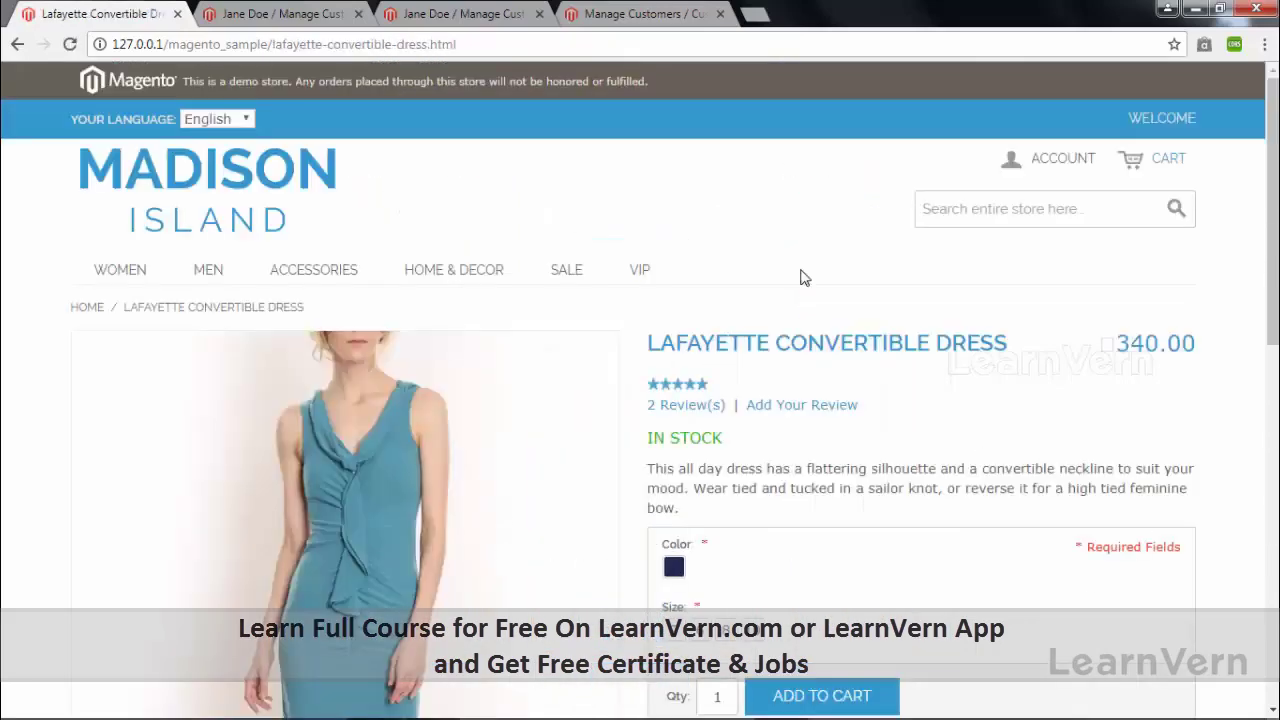
Select the Blue color swatch on the dress's product page and review the product description.
scroll(826, 380, "down", 3)
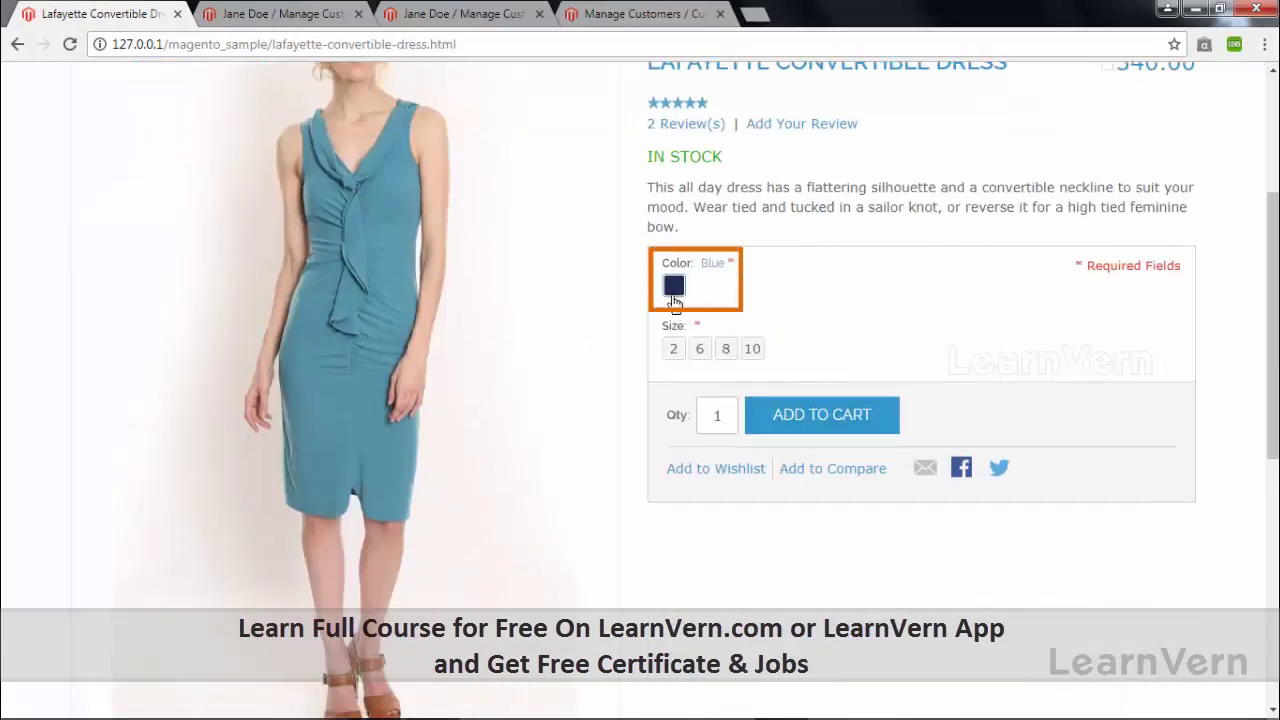
left_click(674, 290)
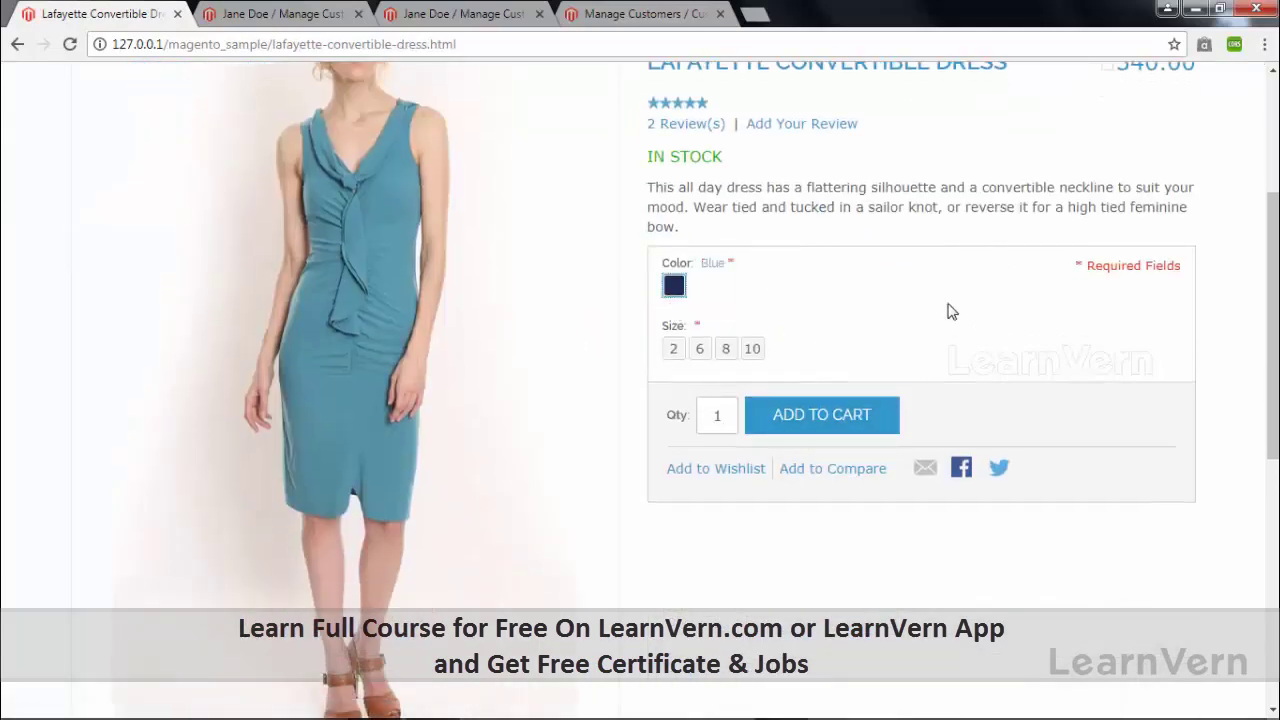
scroll(951, 312, "up", 3)
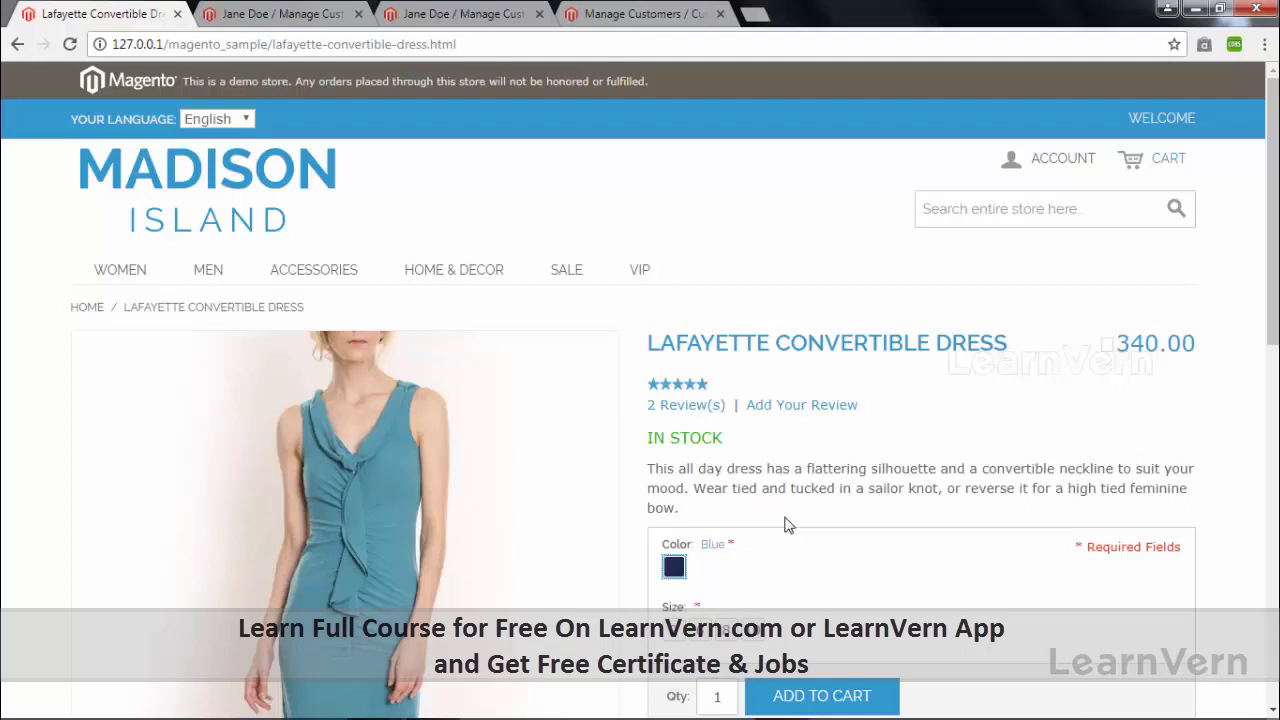
Switch to the Magento admin and open the color attribute from the product attributes list for editing.
left_click(612, 22)
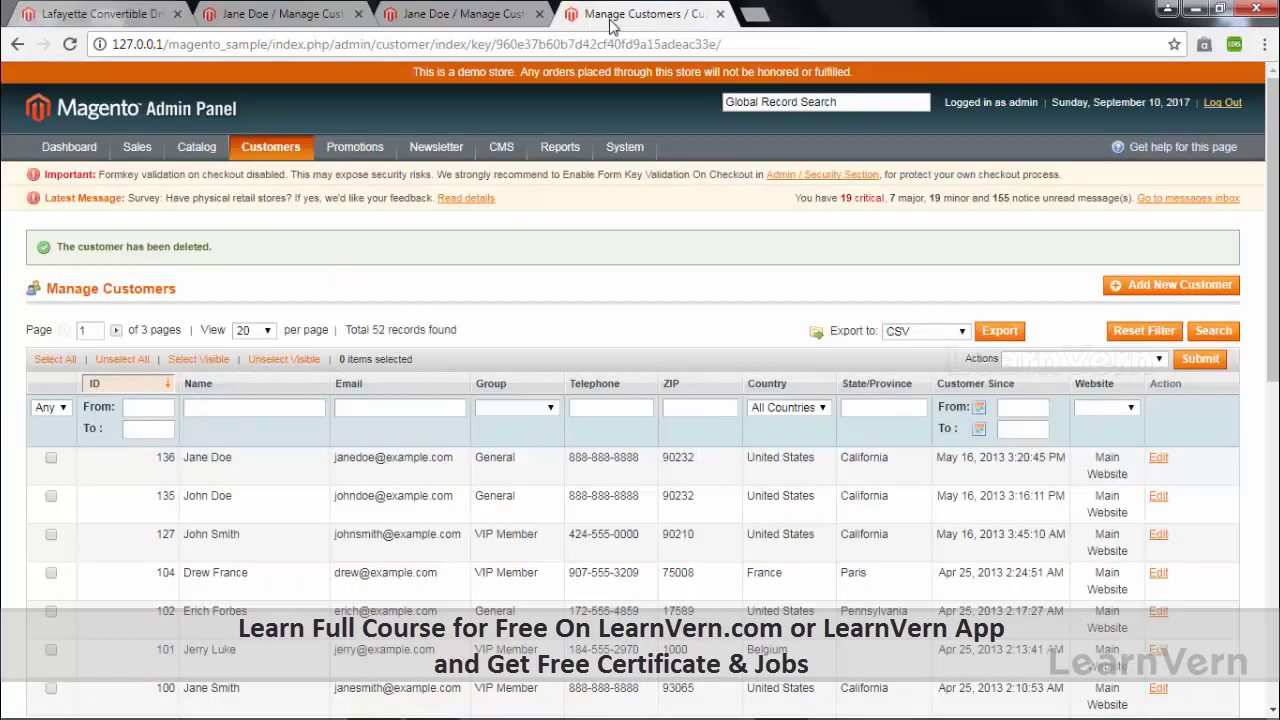
mouse_move(190, 150)
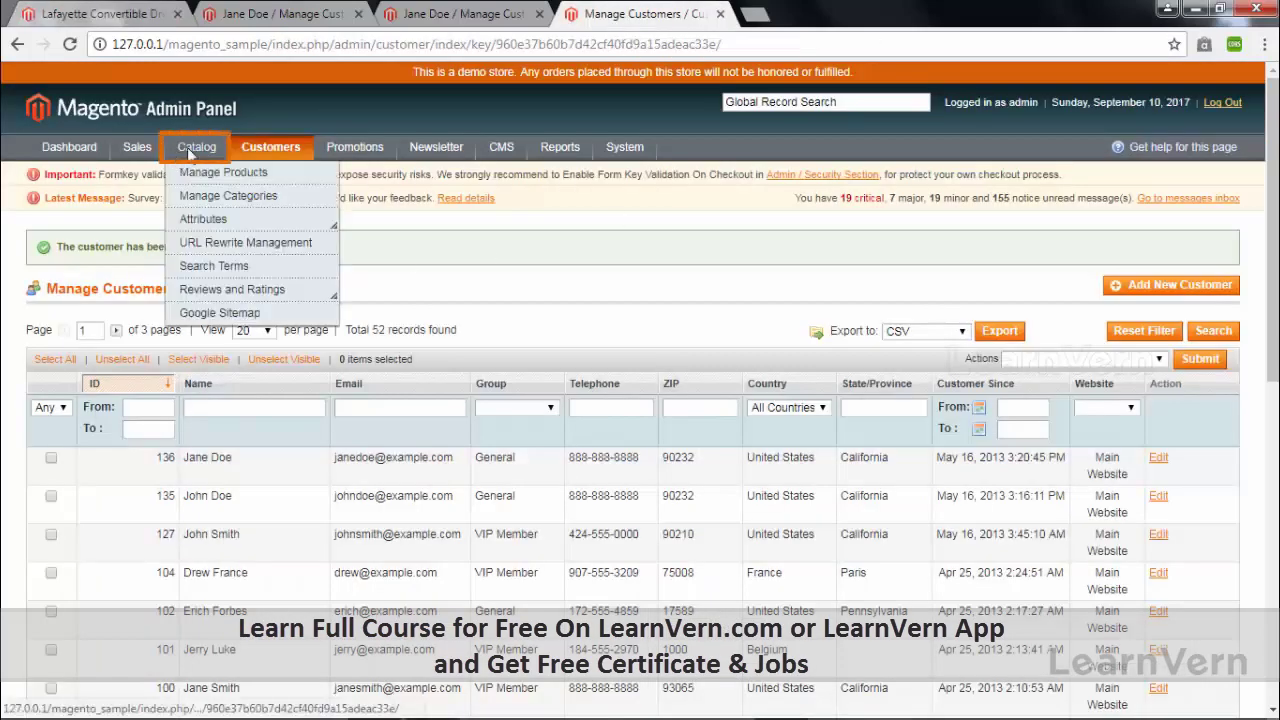
mouse_move(249, 216)
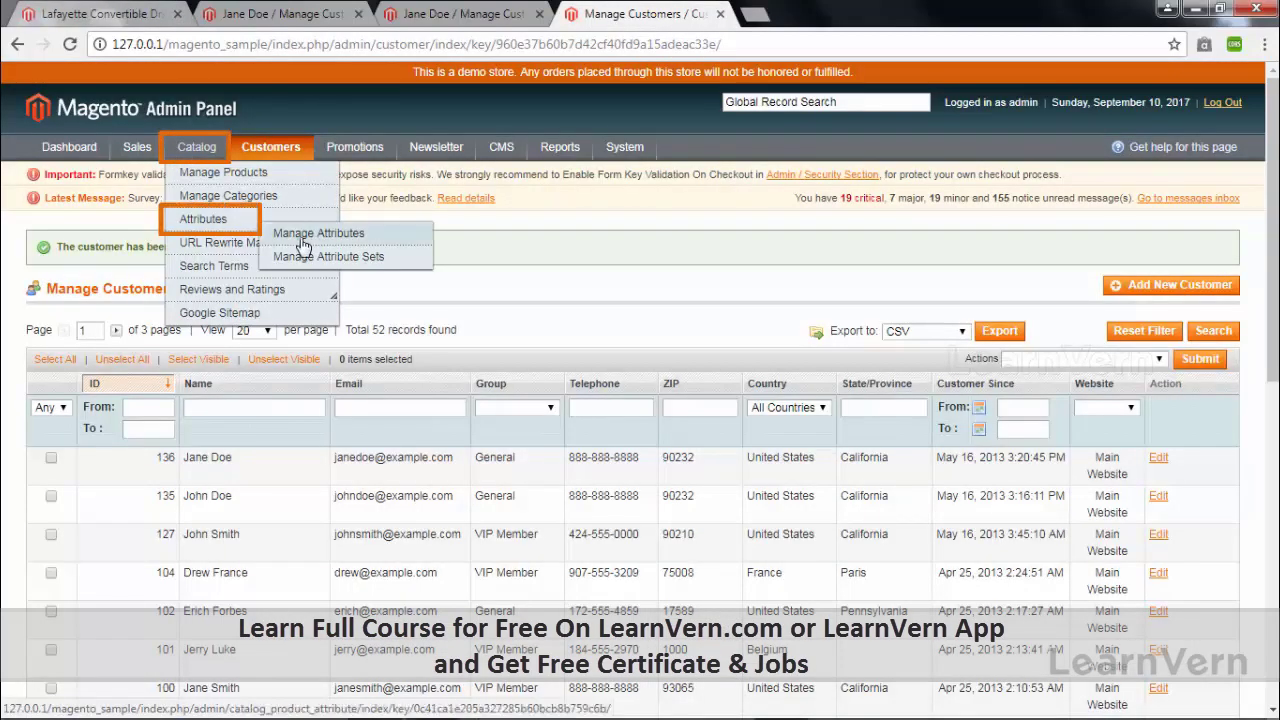
left_click(300, 238)
mouse_move(330, 290)
mouse_move(400, 304)
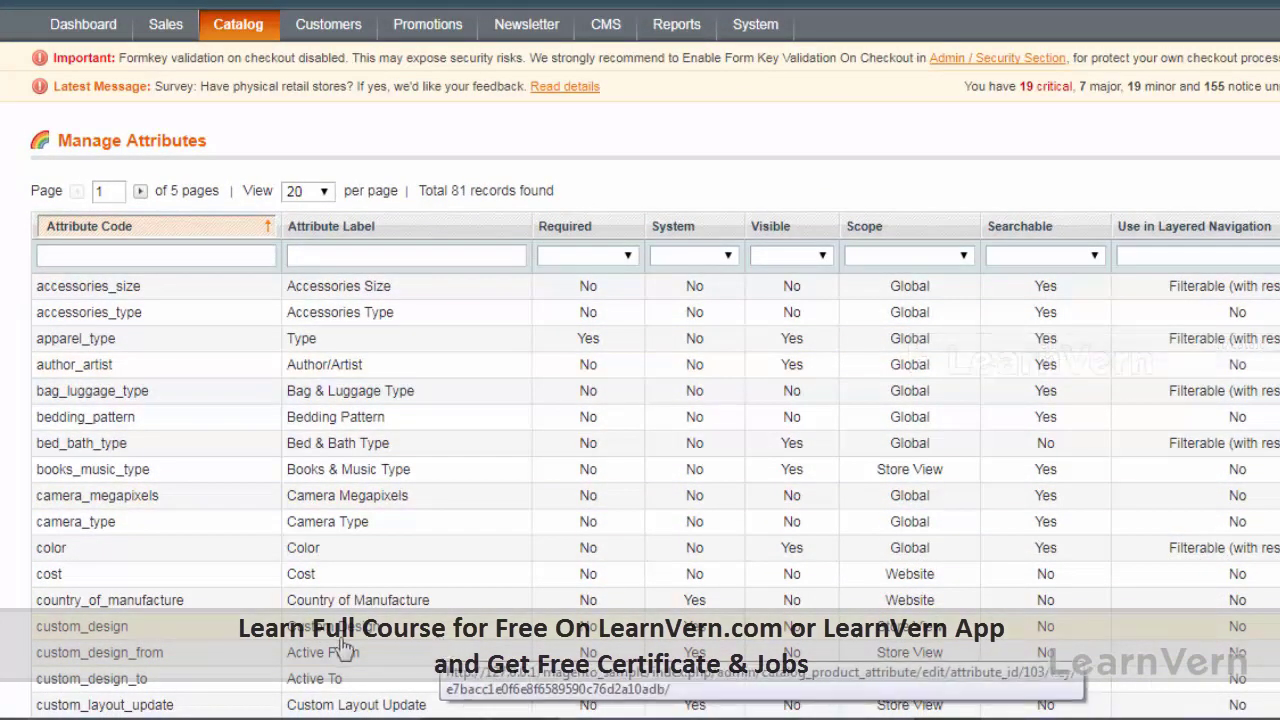
left_click(124, 556)
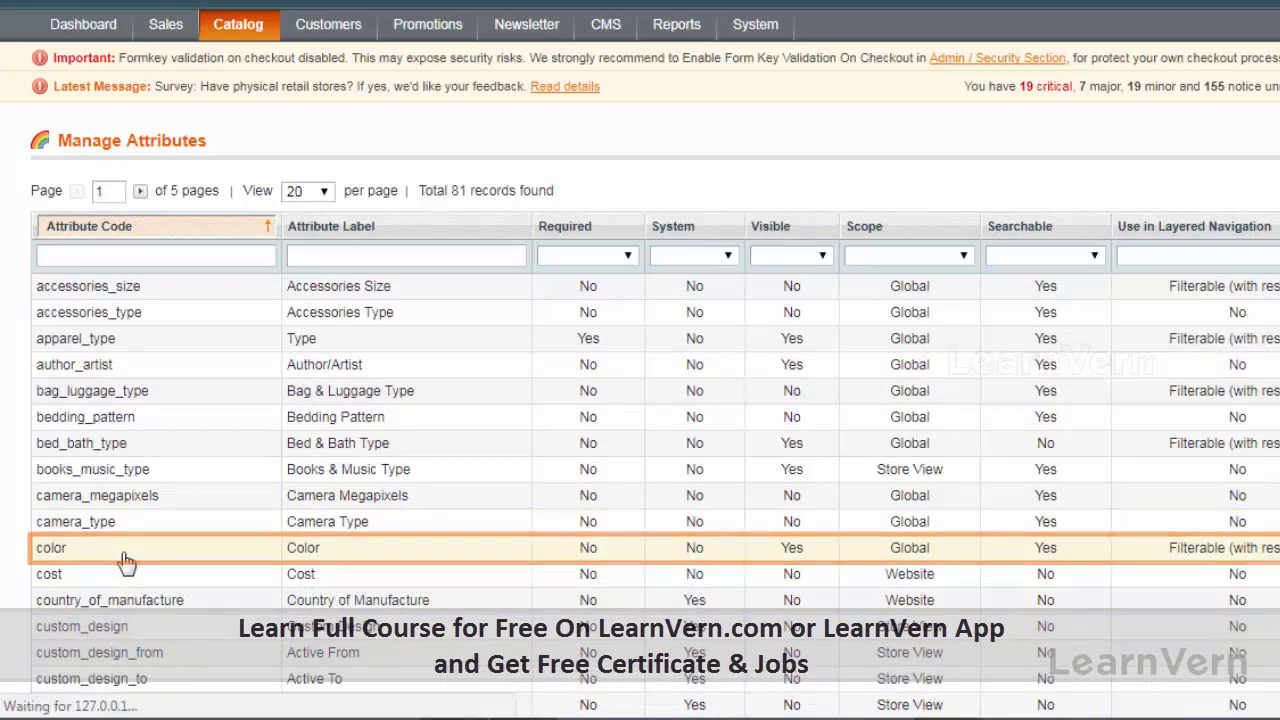
Set the color attribute's Use in Quick Search and Use in Advanced Search to No, and save the attribute.
scroll(238, 510, "down", 6)
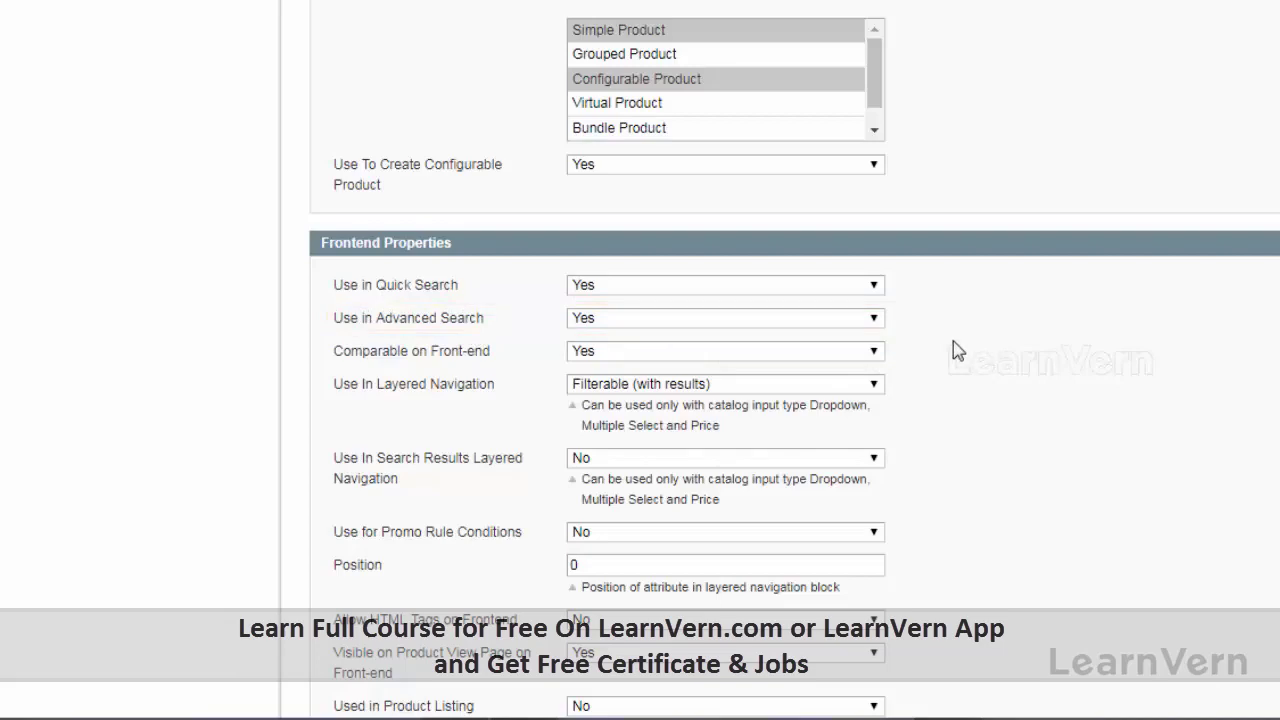
scroll(993, 397, "up", 6)
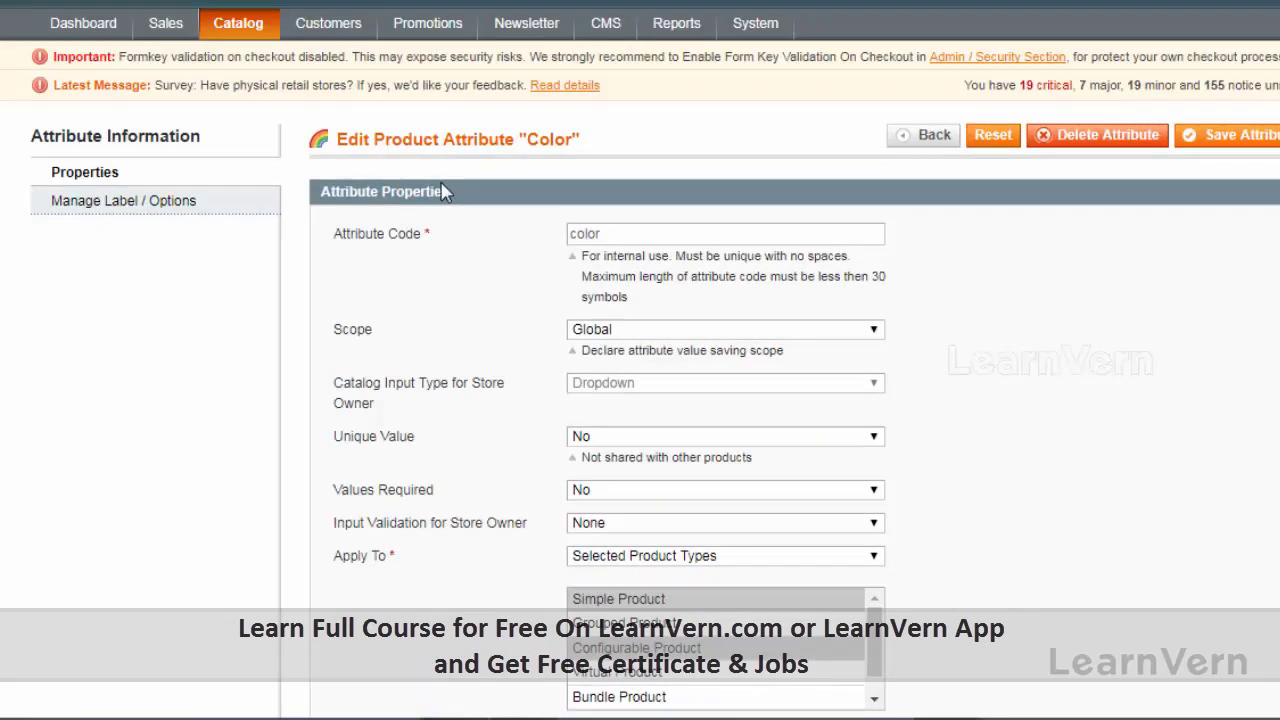
scroll(222, 180, "down", 3)
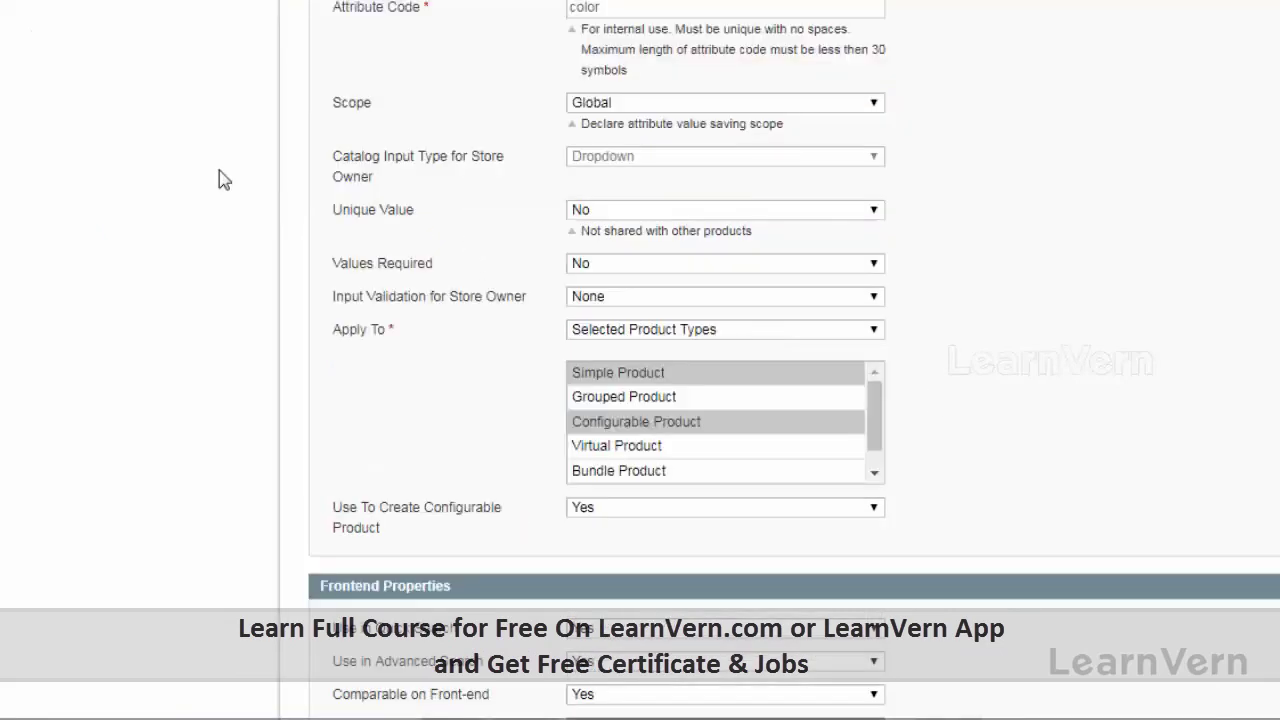
scroll(220, 590, "down", 4)
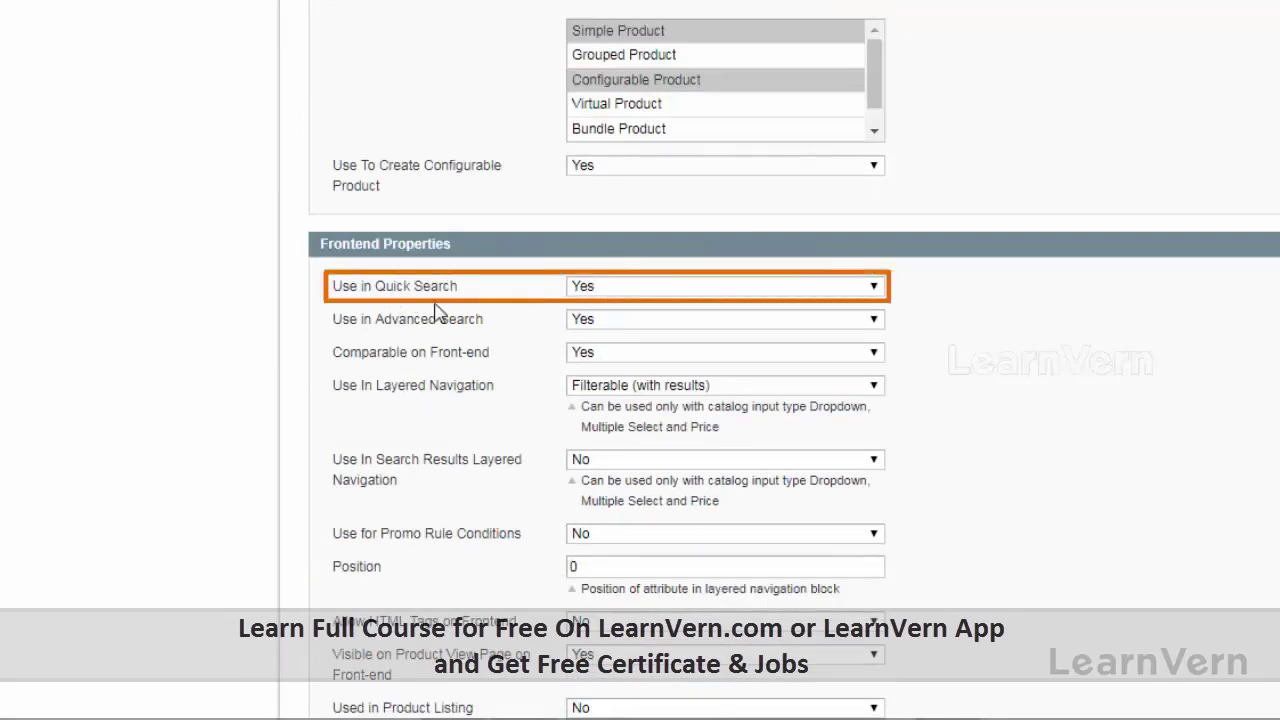
left_click(610, 288)
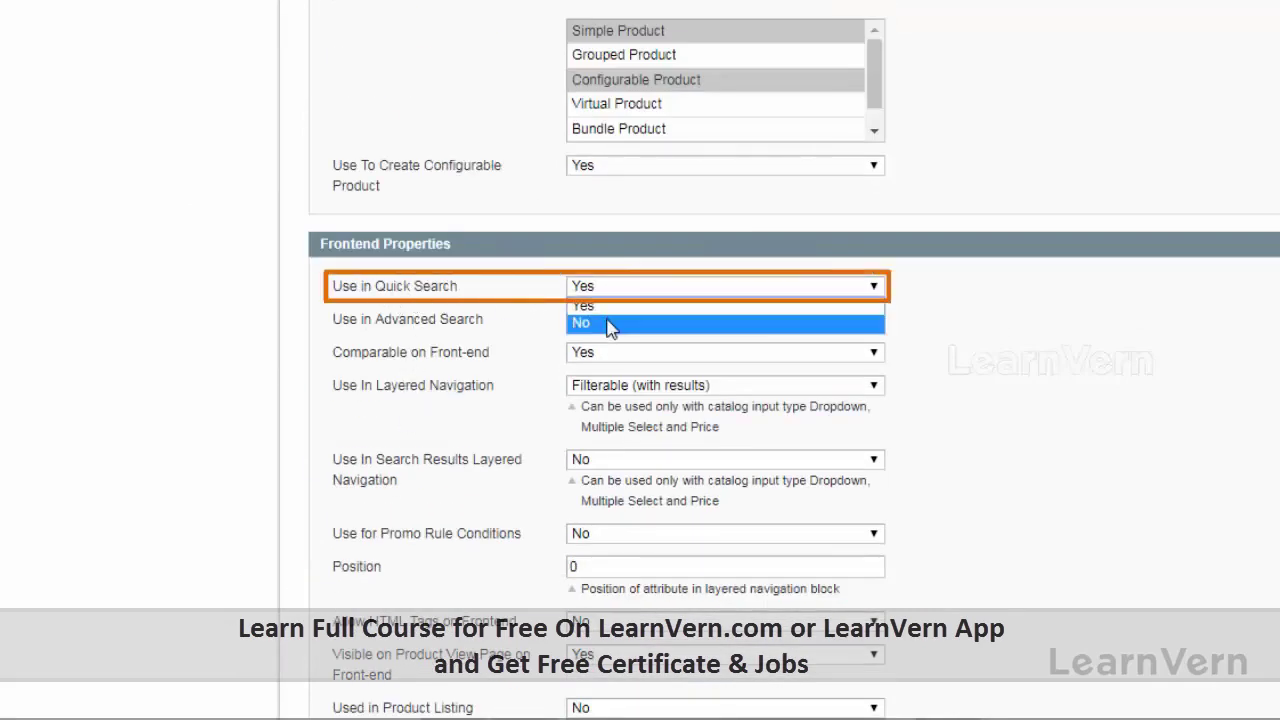
left_click(610, 324)
left_click(600, 320)
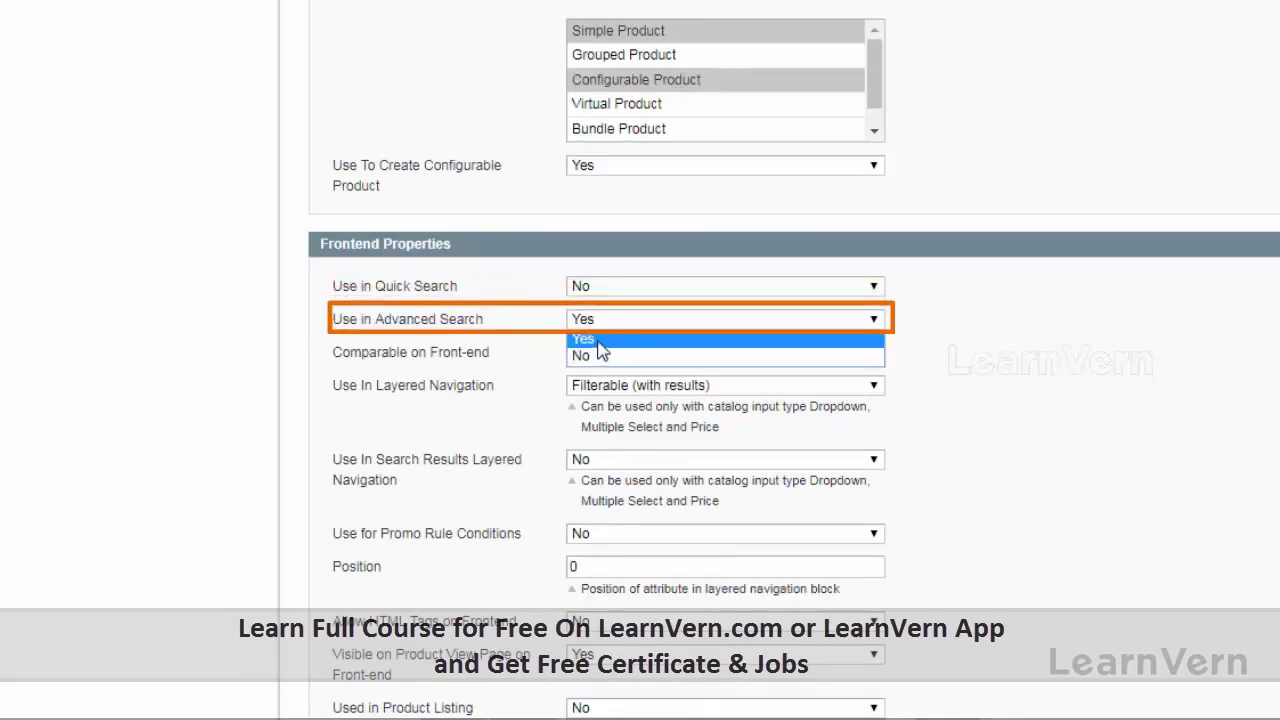
left_click(600, 356)
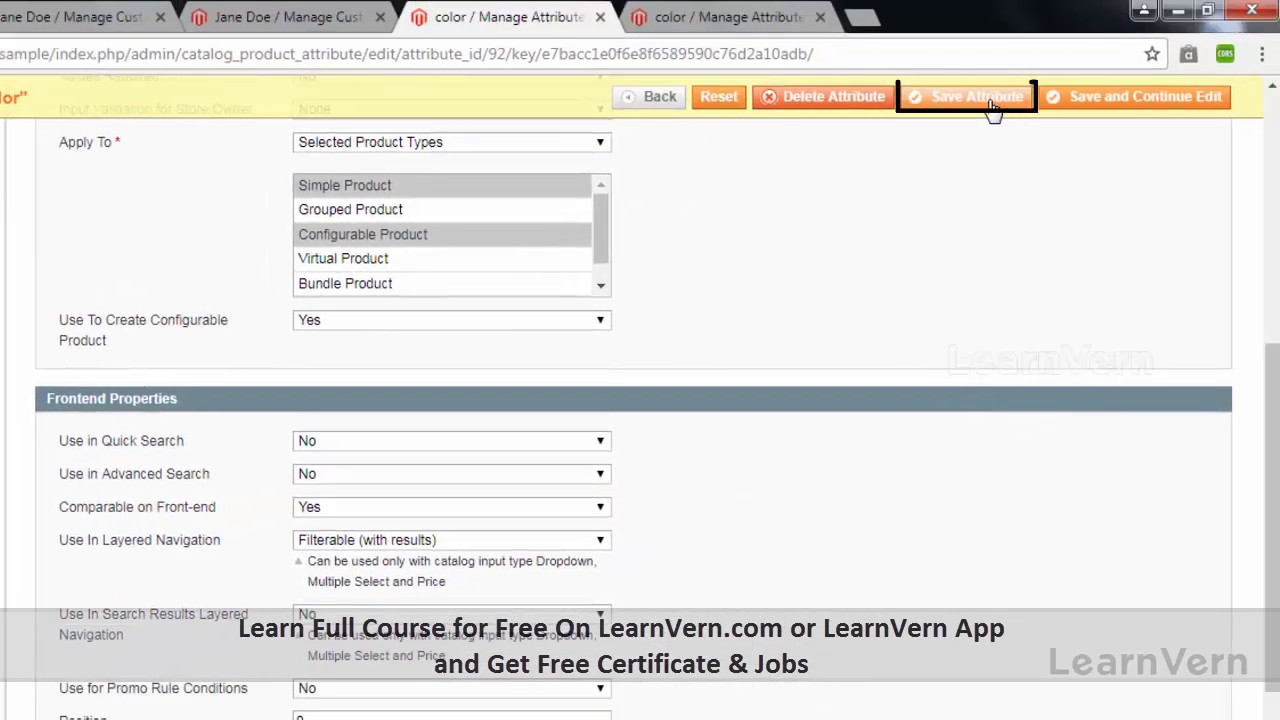
left_click(993, 108)
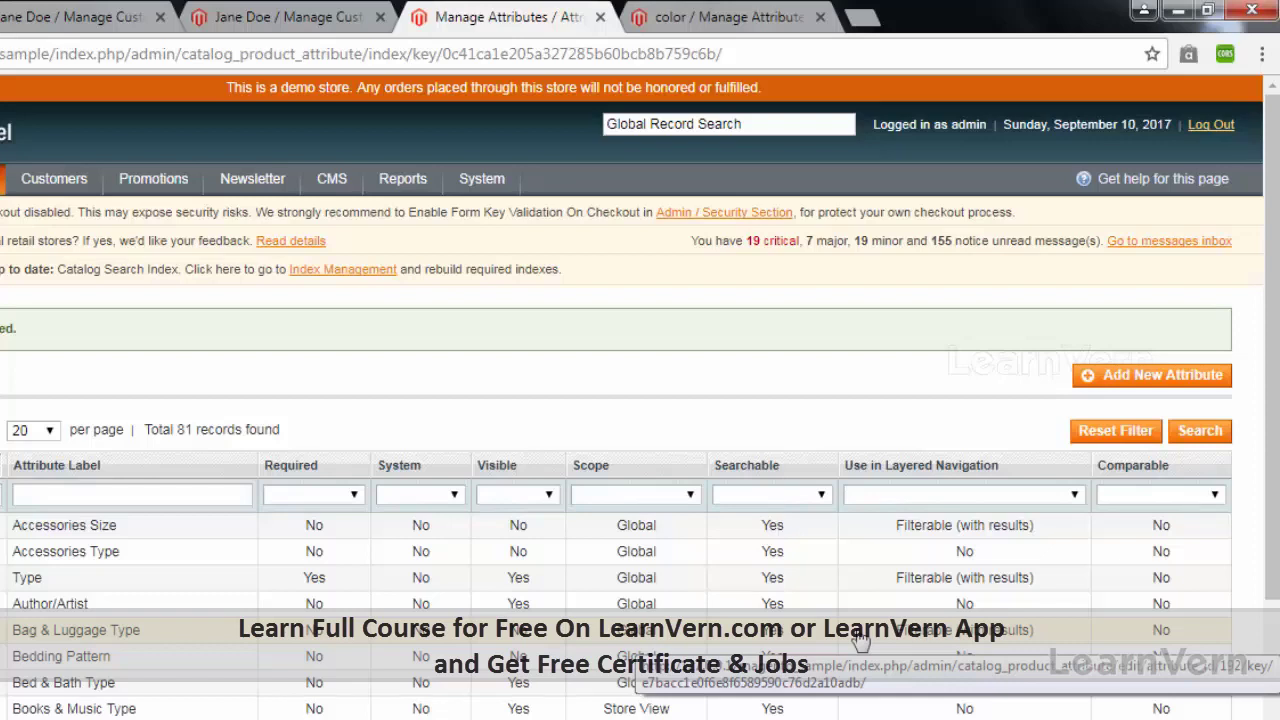
Open Index Management in a separate browser tab and reindex the Catalog Search Index.
right_click(372, 272)
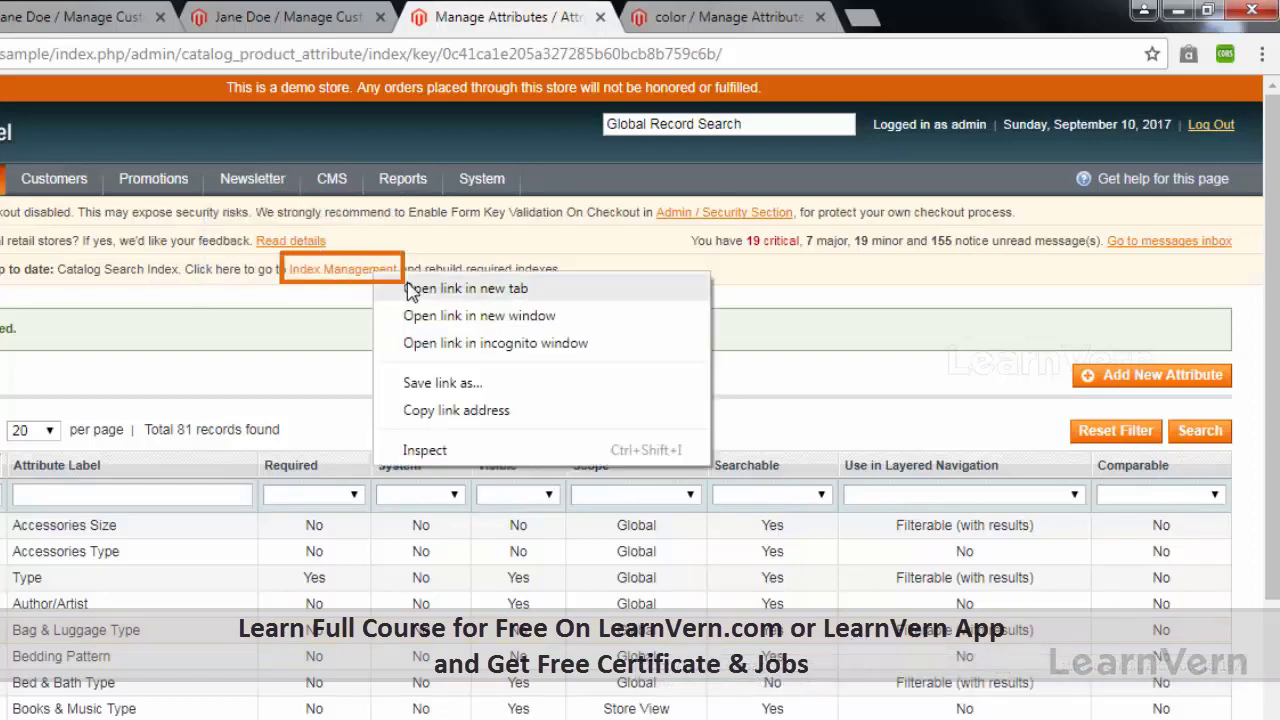
left_click(465, 288)
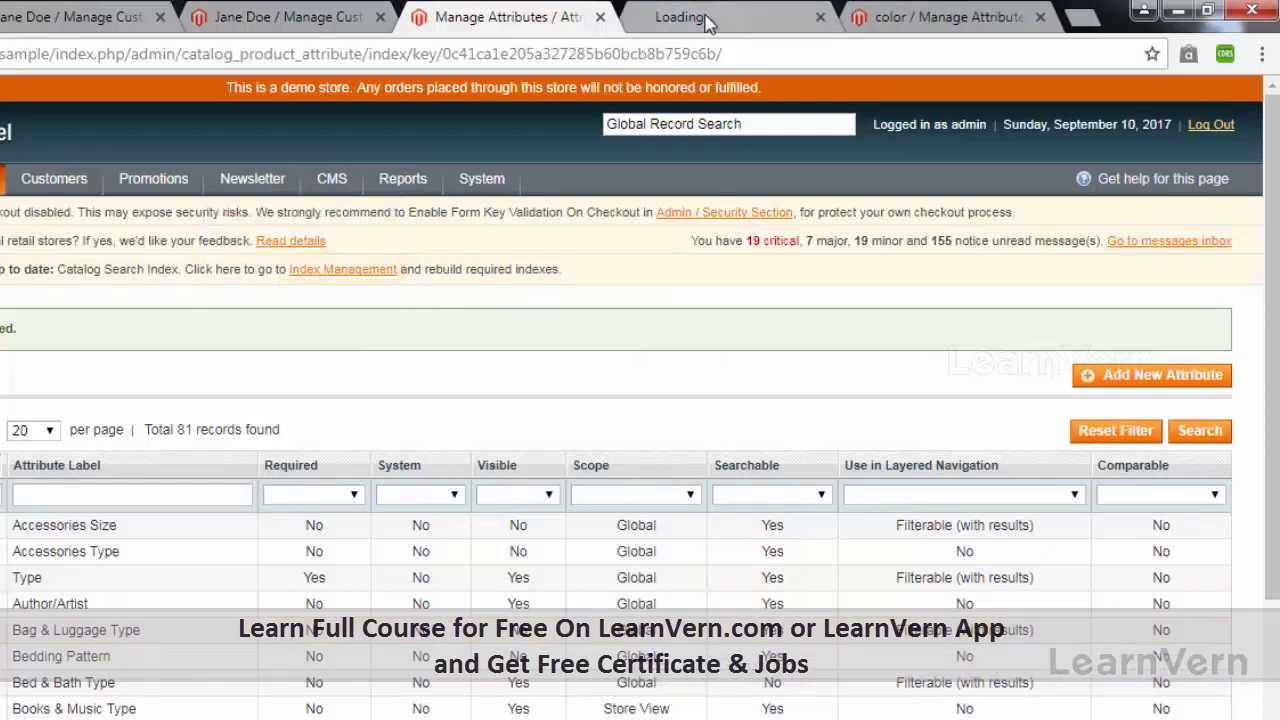
left_click(703, 19)
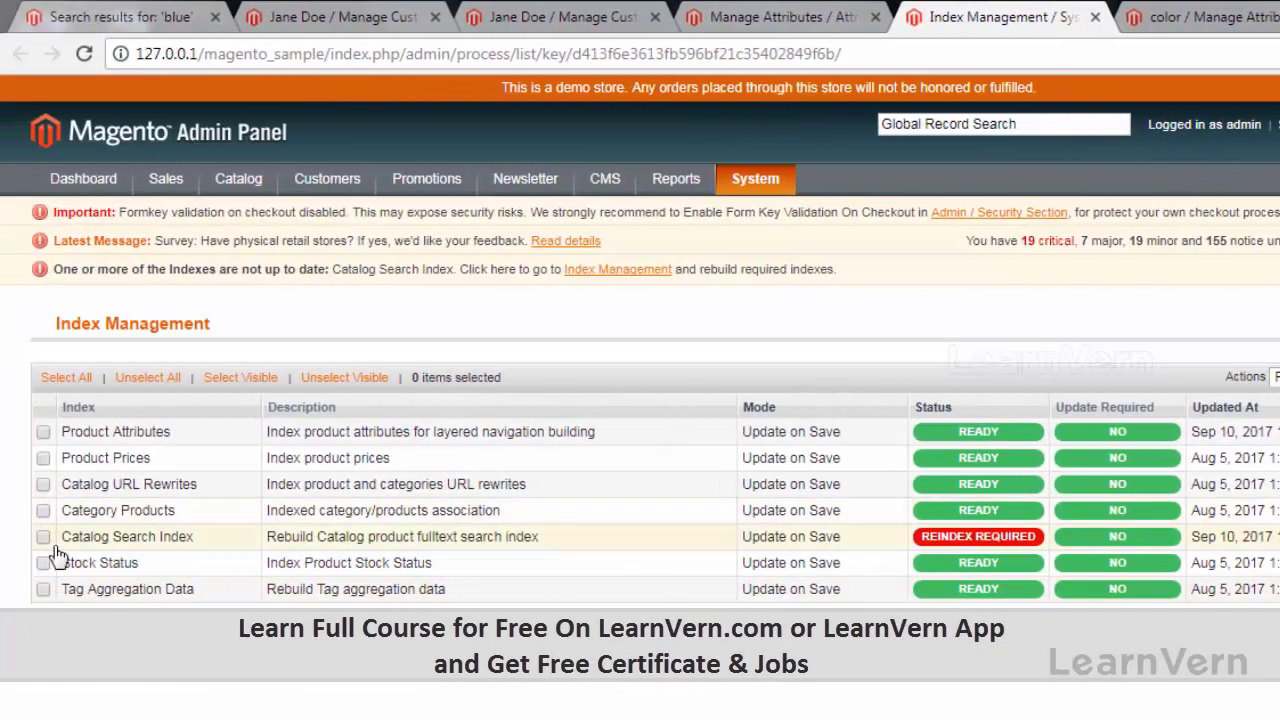
left_click(43, 537)
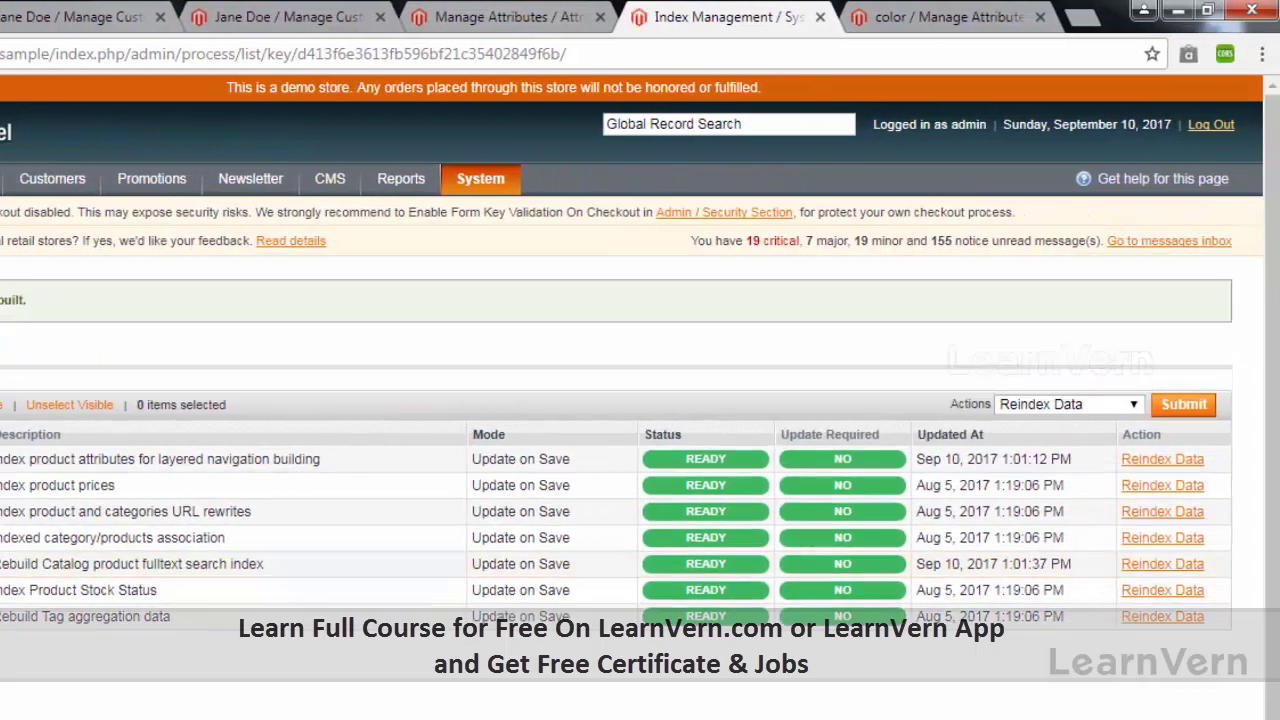
Return to the storefront and review the products found for the search term "blue".
left_click(2, 17)
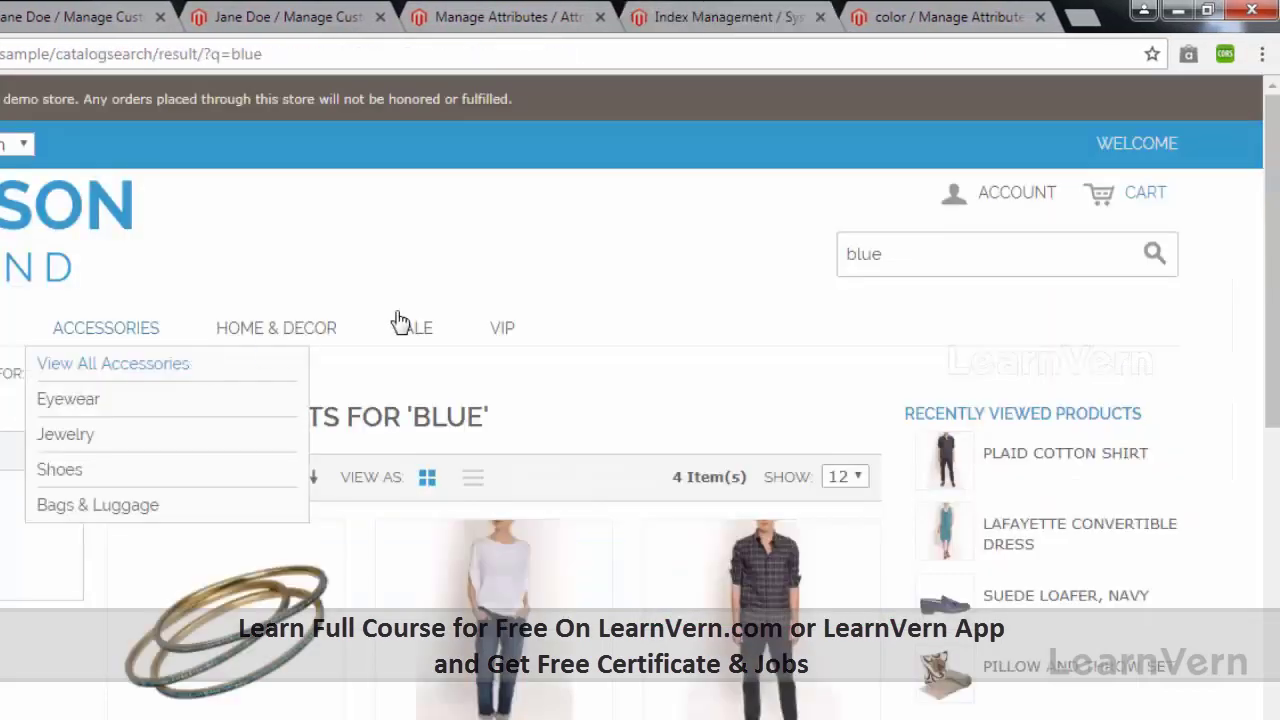
left_click(901, 262)
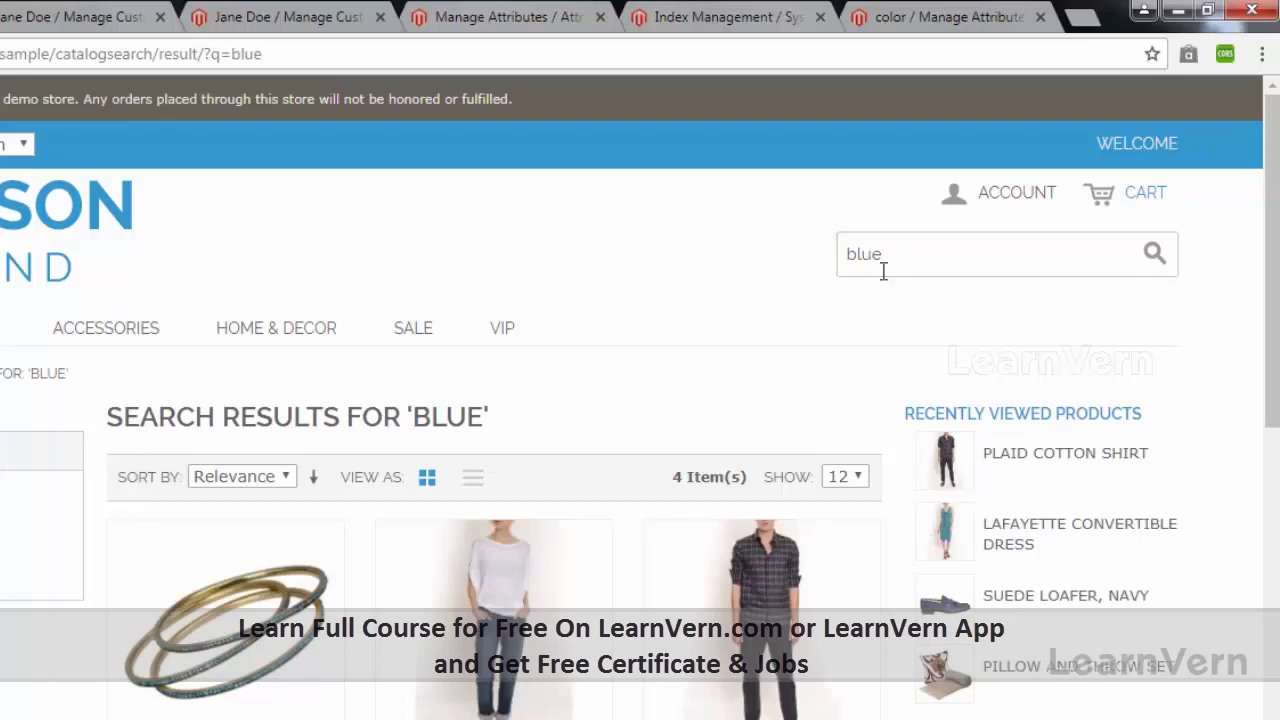
scroll(651, 535, "down", 8)
scroll(651, 535, "up", 2)
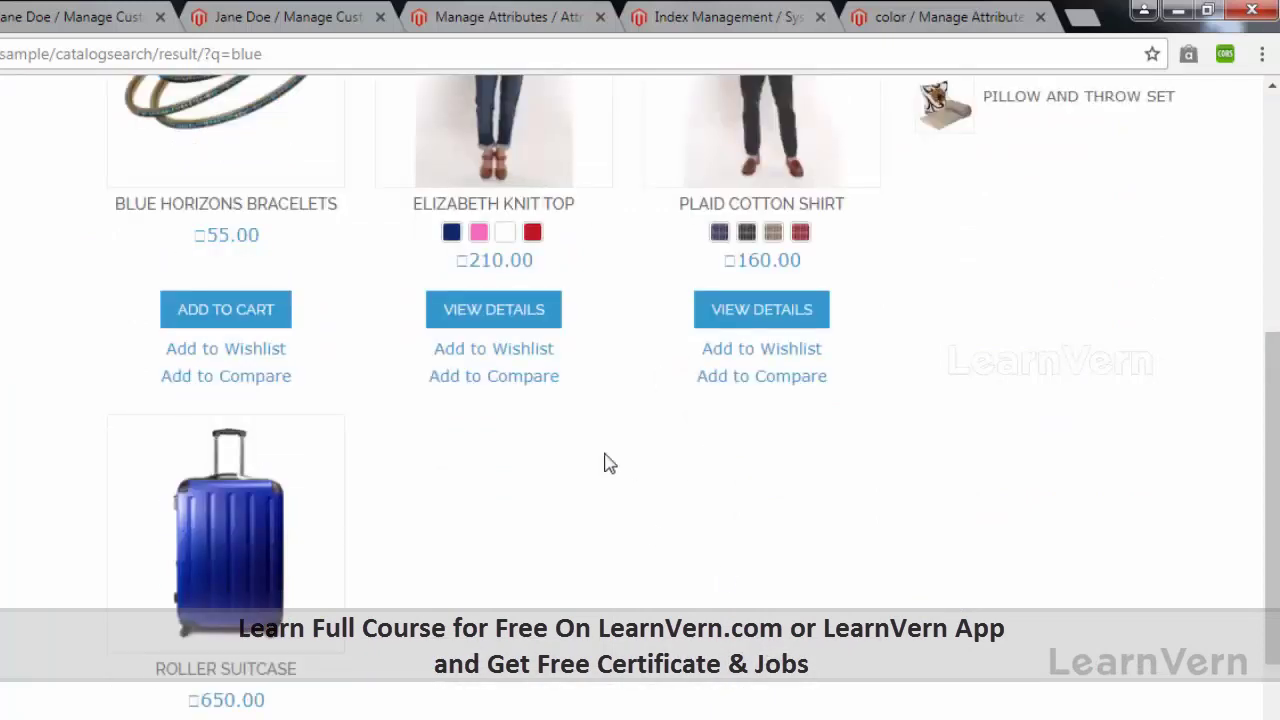
scroll(606, 463, "up", 2)
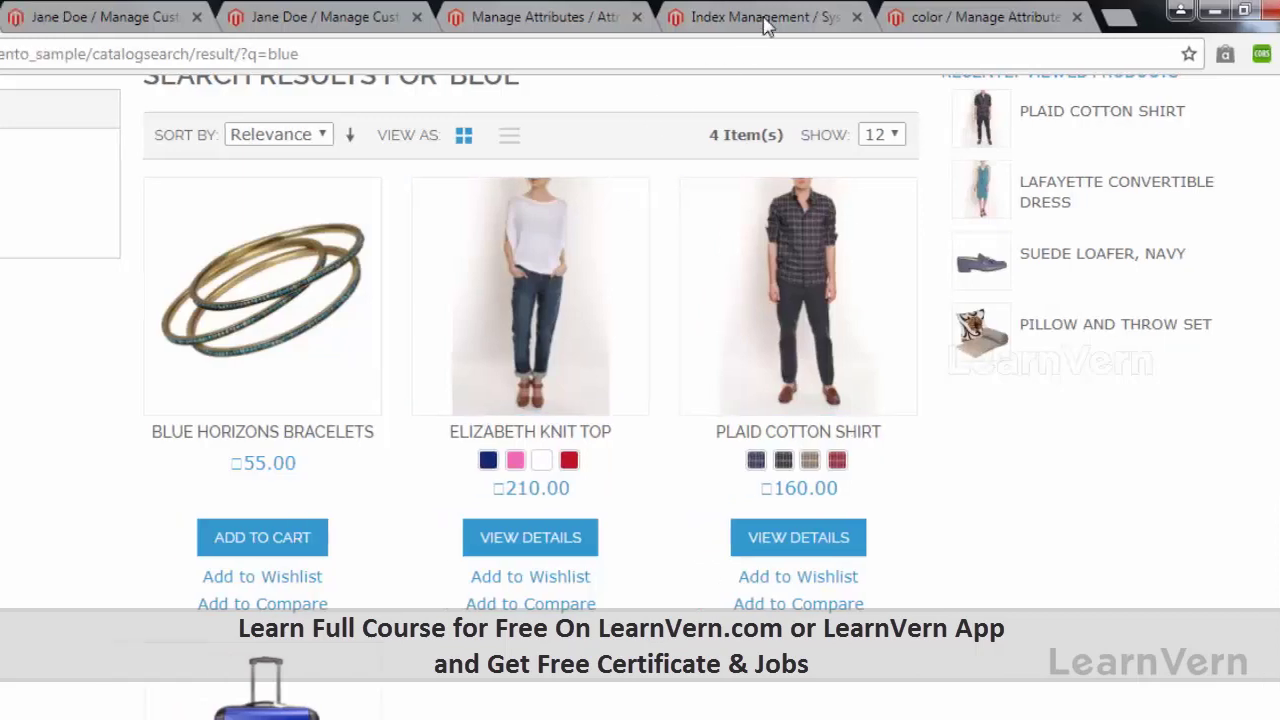
Open the catalog's Search Terms list in the admin and sort it by Number of Uses in descending order.
left_click(765, 25)
mouse_move(245, 198)
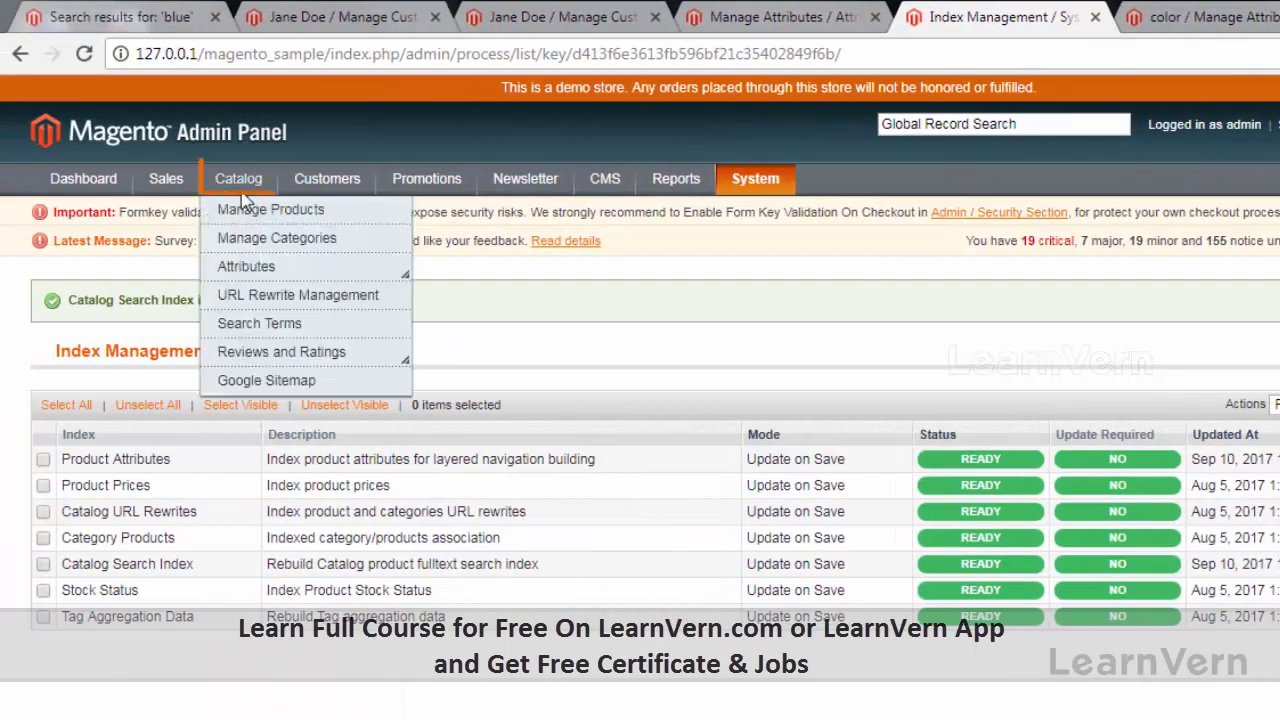
left_click(255, 323)
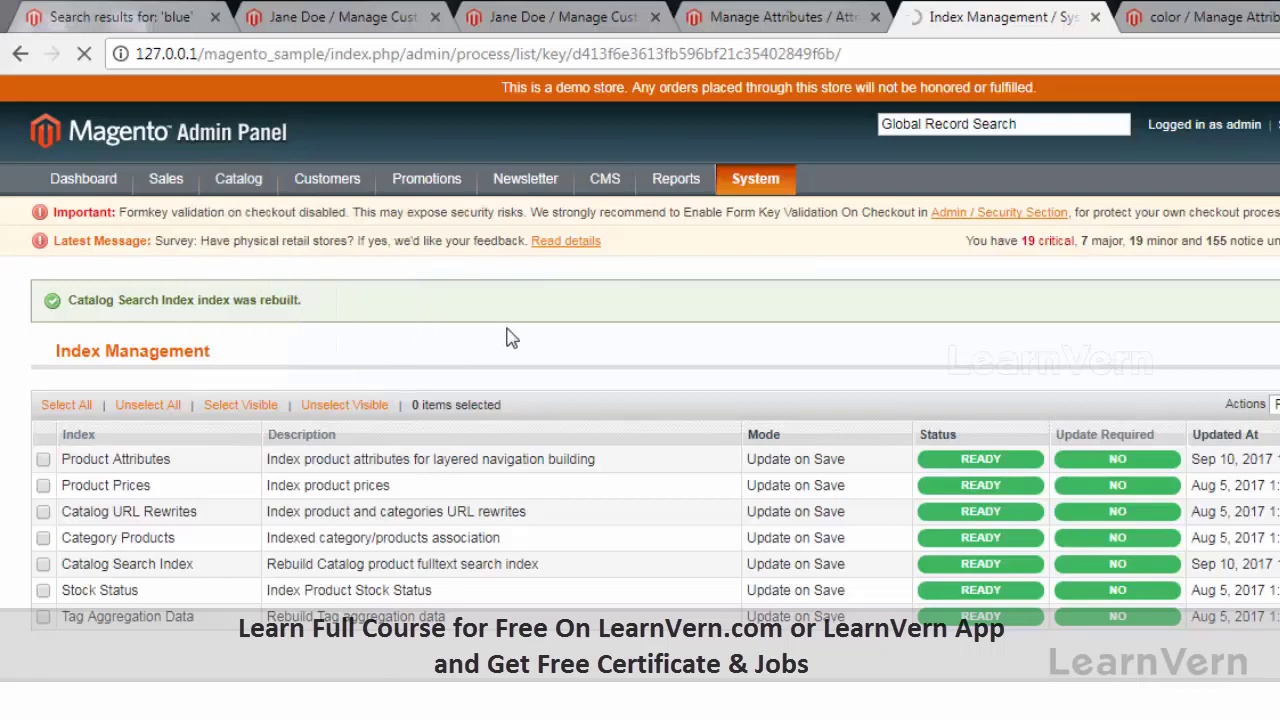
scroll(566, 278, "down", 2)
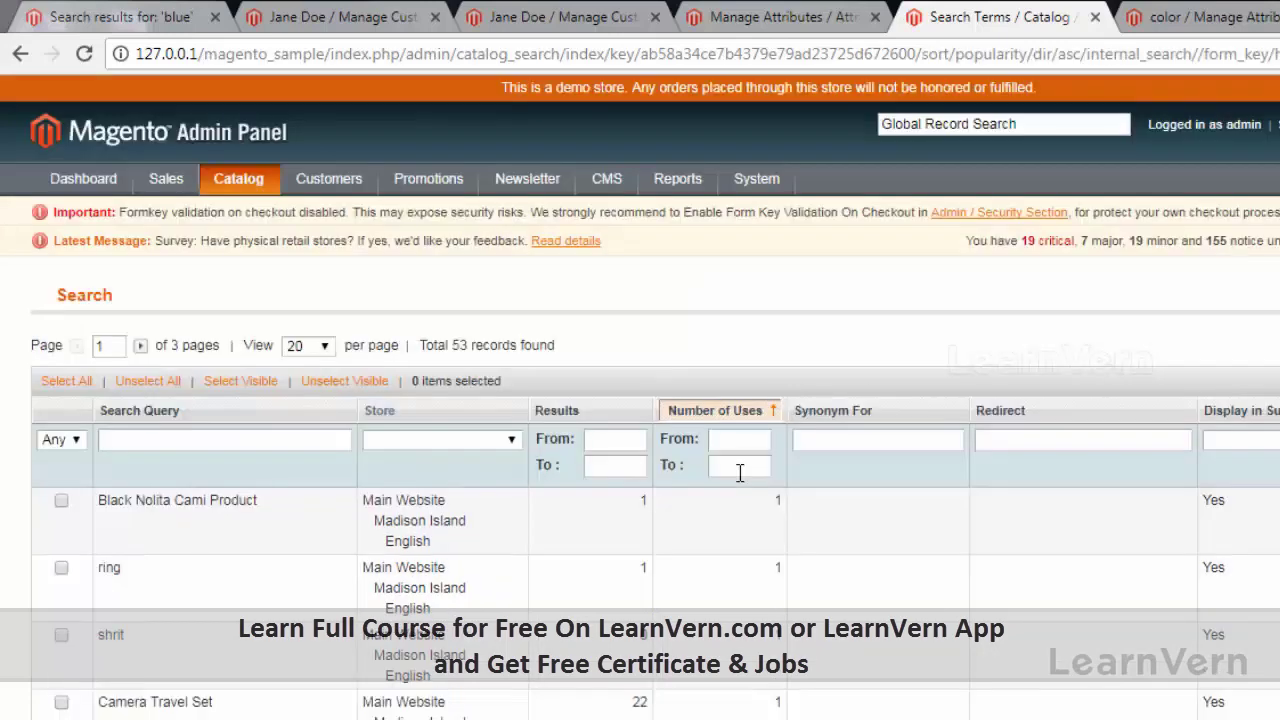
left_click(749, 412)
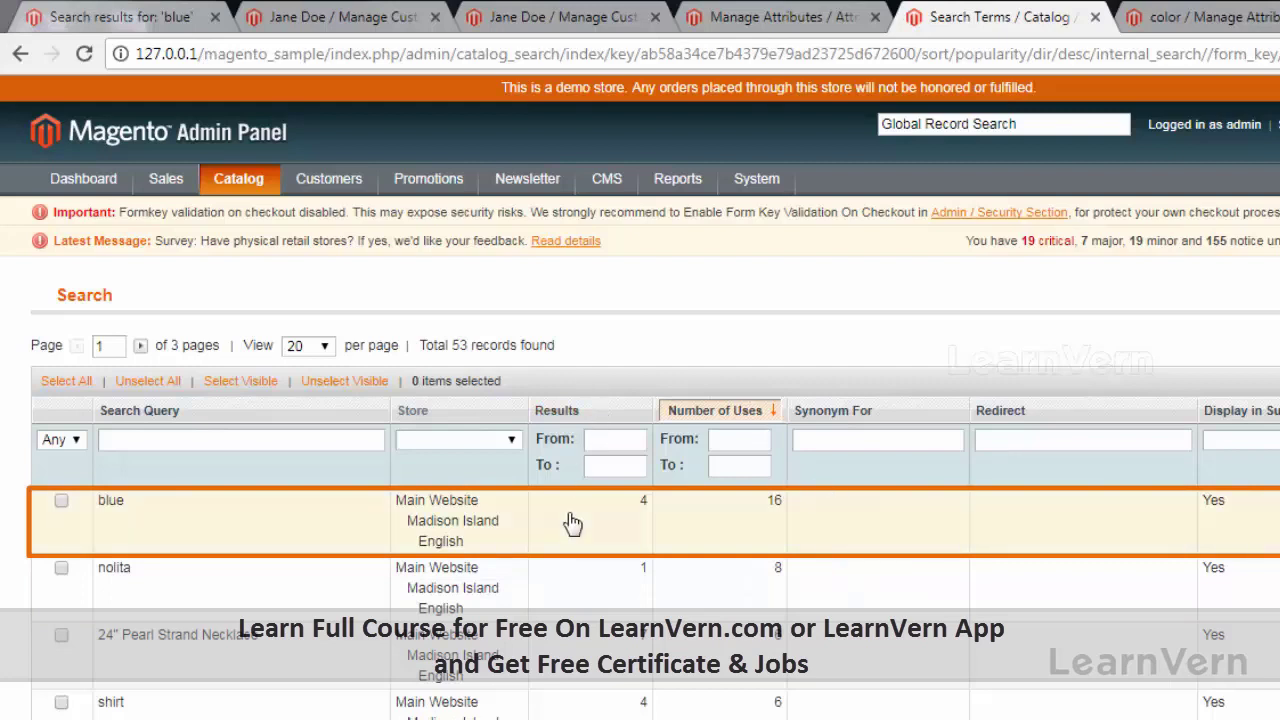
Compare the storefront results for "blue" with that term's entry in the admin Search Terms list.
left_click(115, 17)
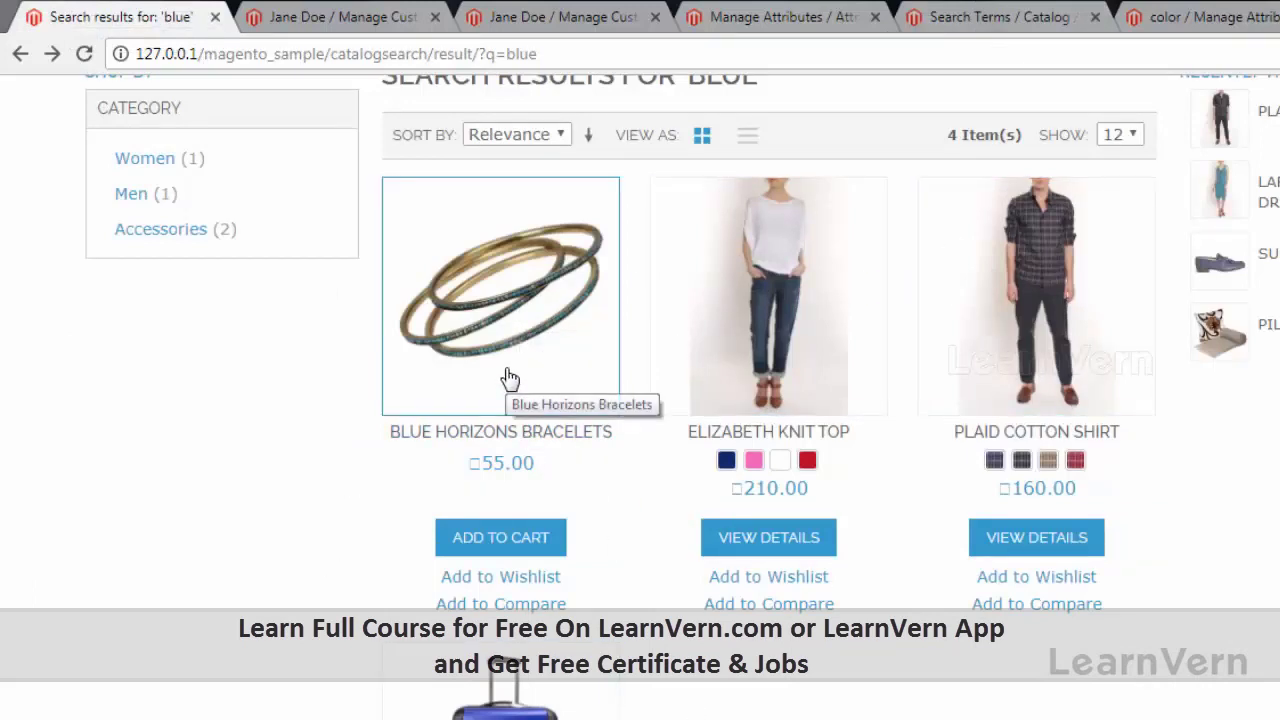
left_click(415, 17)
left_click(980, 12)
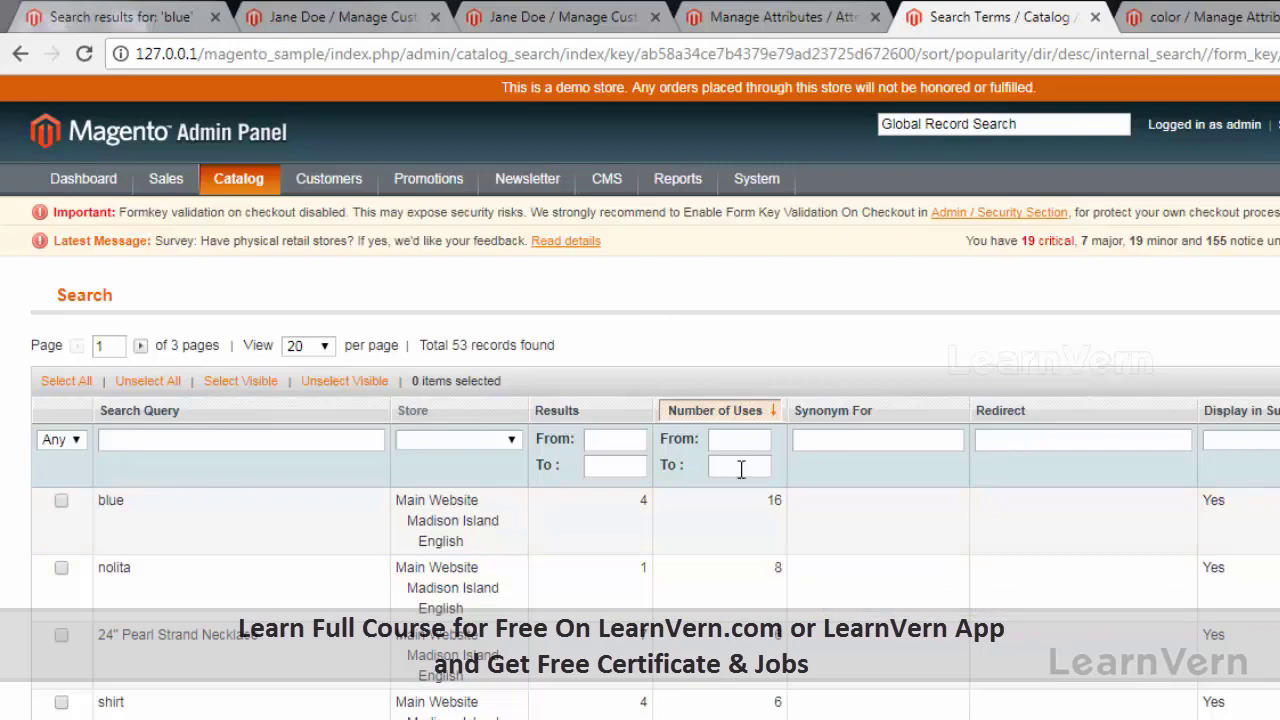
Run the storefront search for "blue" again and refresh the admin Search Terms list, keeping it sorted by Number of Uses in descending order.
left_click(60, 10)
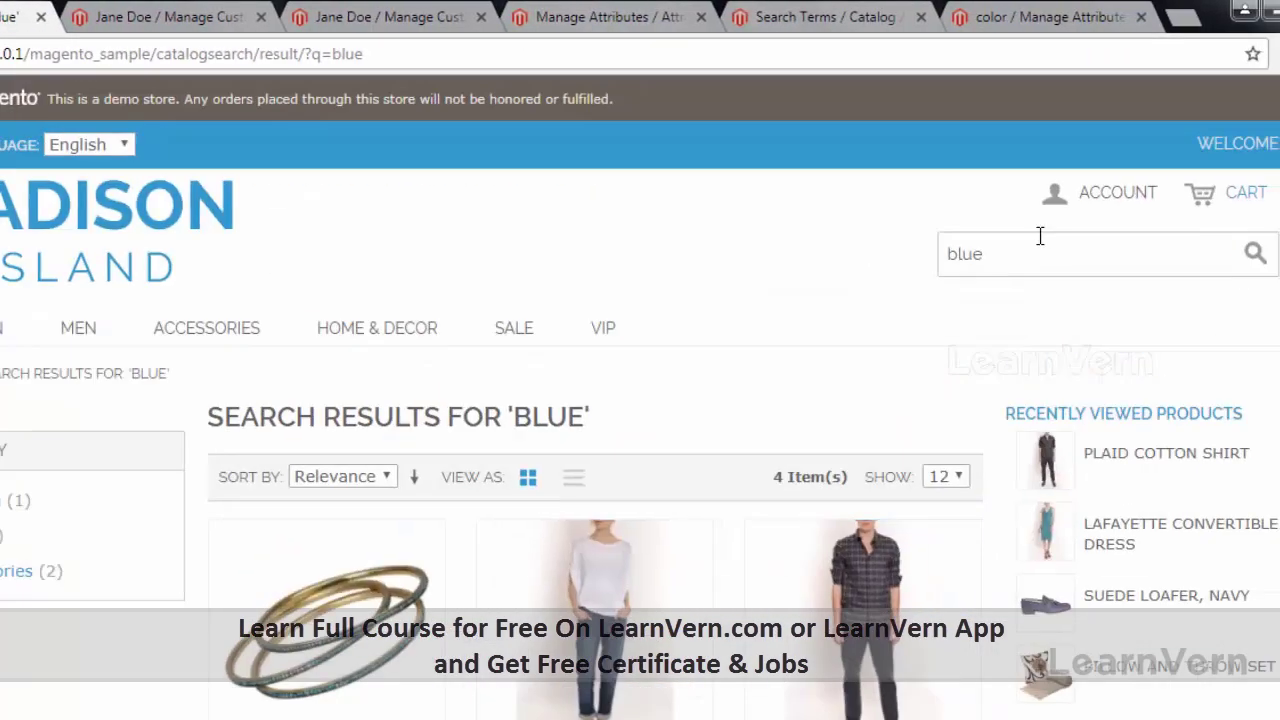
left_click(1242, 251)
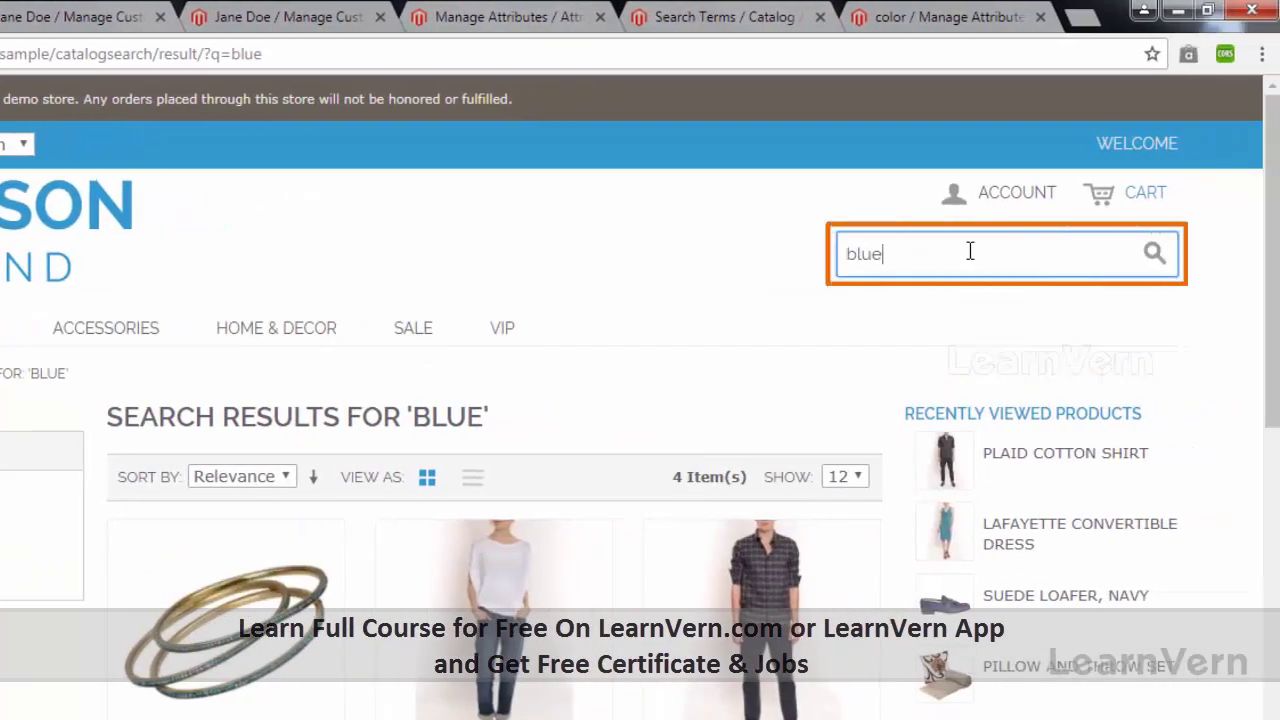
left_click(772, 22)
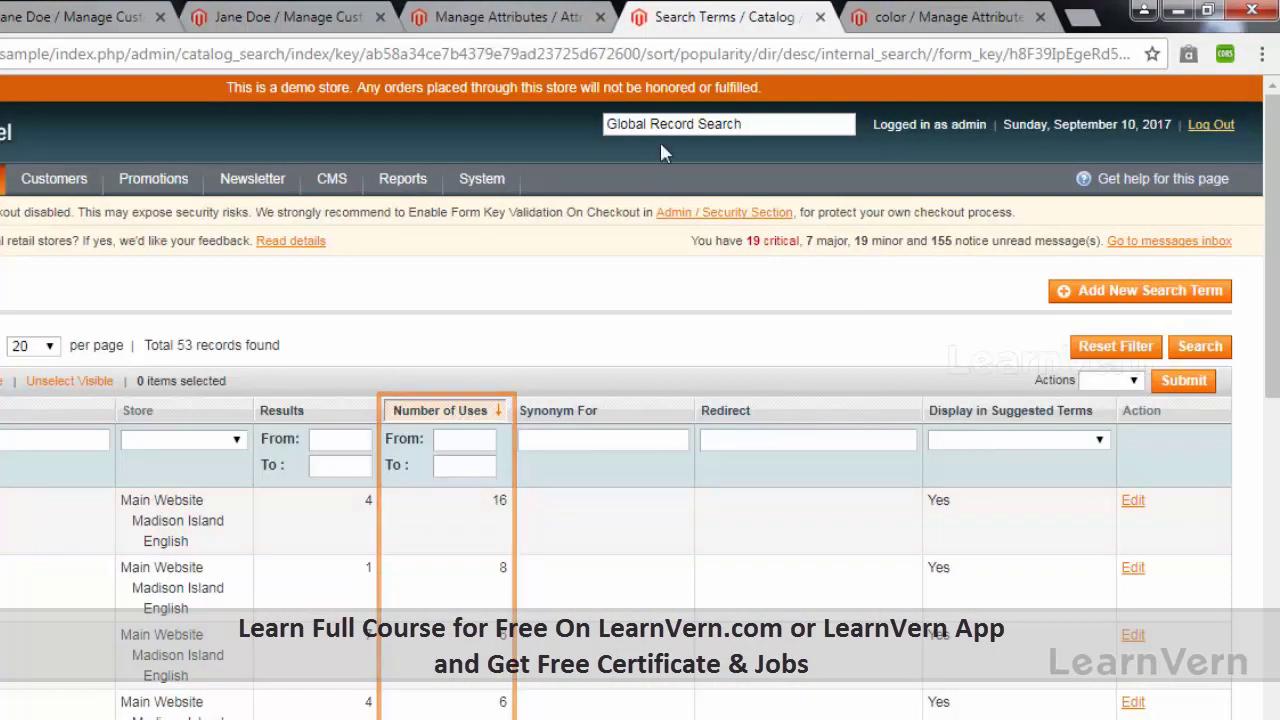
left_click(474, 414)
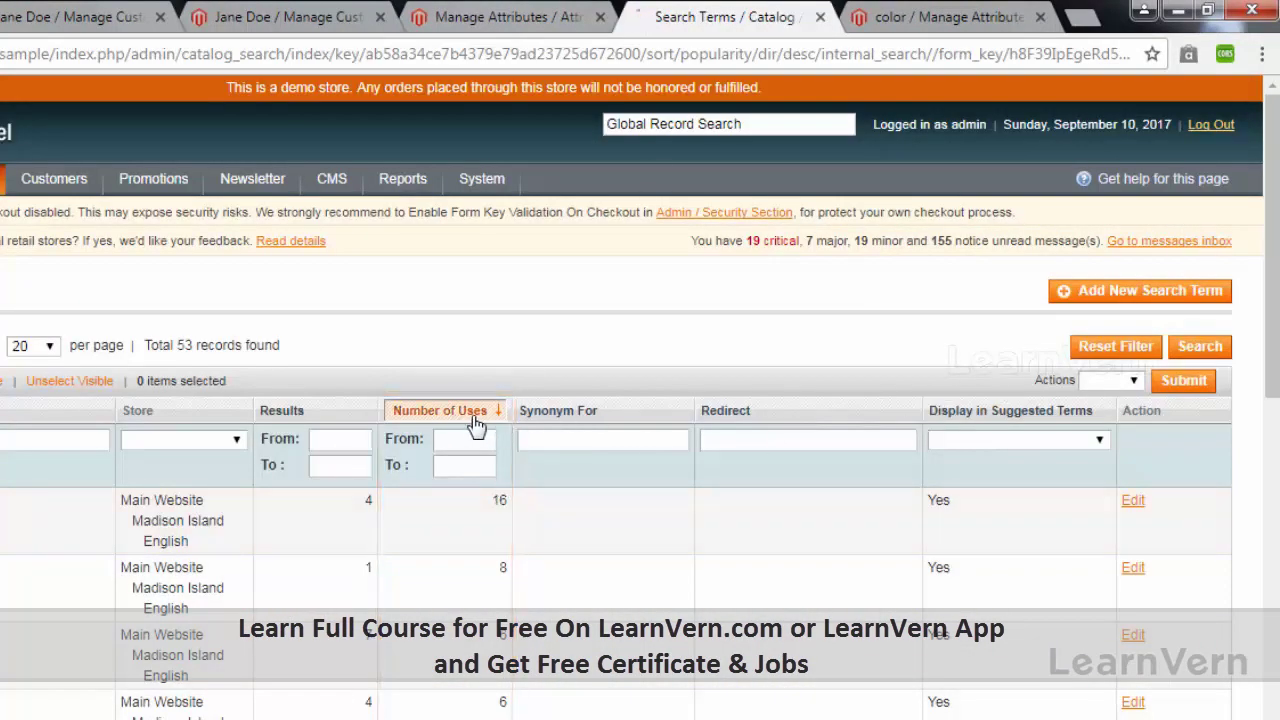
left_click(476, 424)
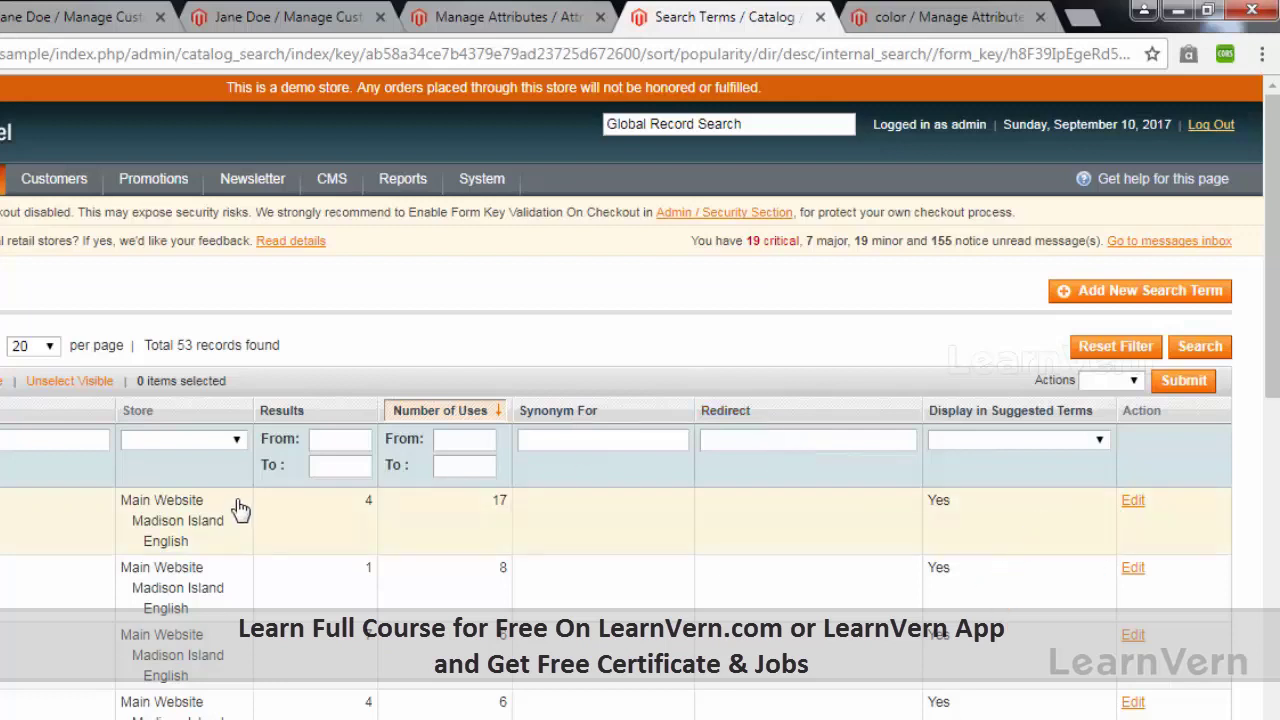
Open the "blue" search term for editing and review its synonym, redirect URL and suggested-terms settings.
left_click(1131, 503)
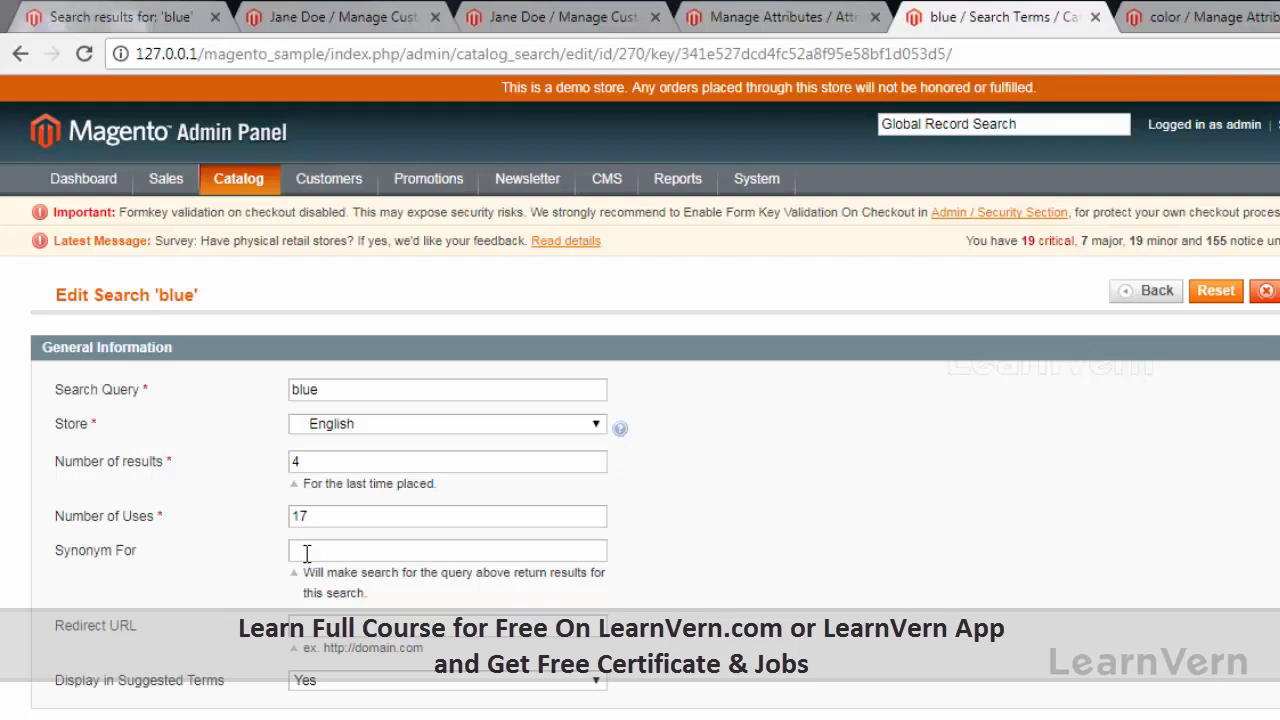
Open the Catalog Search settings in the system's Catalog configuration and examine the query limits and Search Type options.
mouse_move(757, 178)
left_click(752, 650)
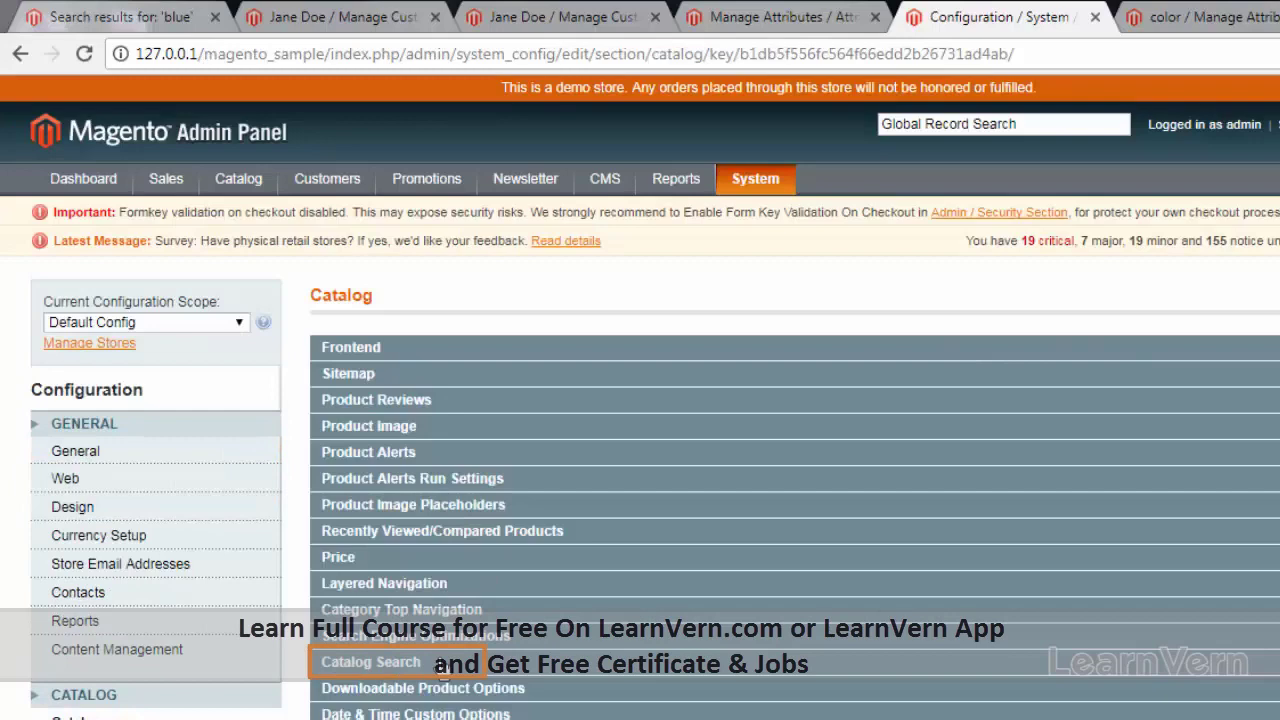
left_click(440, 664)
scroll(442, 670, "down", 3)
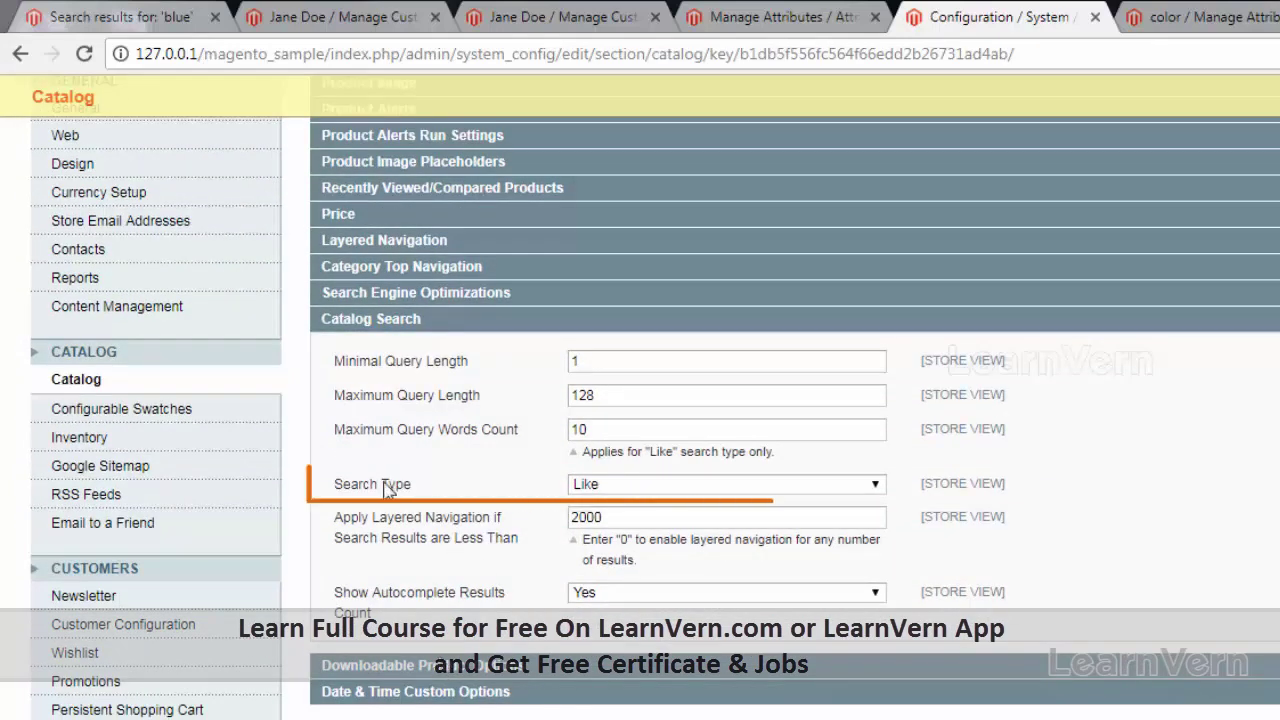
left_click(596, 485)
left_click(1180, 372)
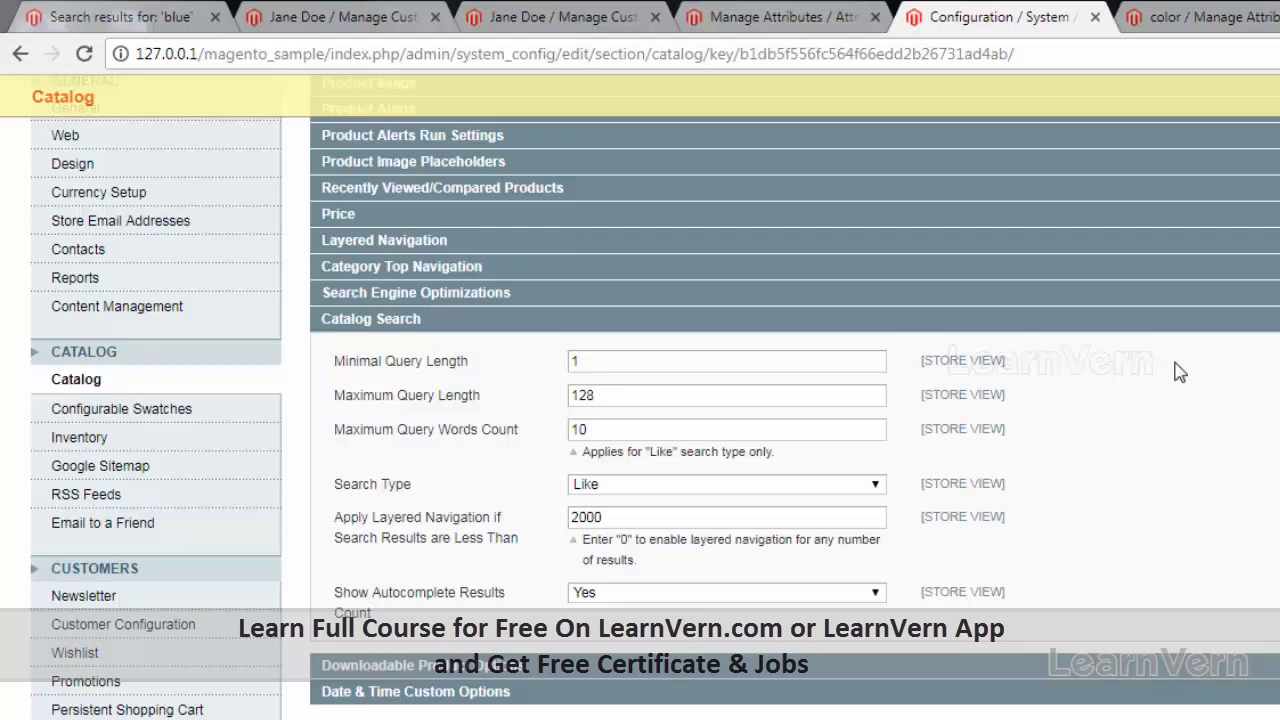
Return to the catalog's Search Terms list from the system configuration.
scroll(900, 524, "up", 4)
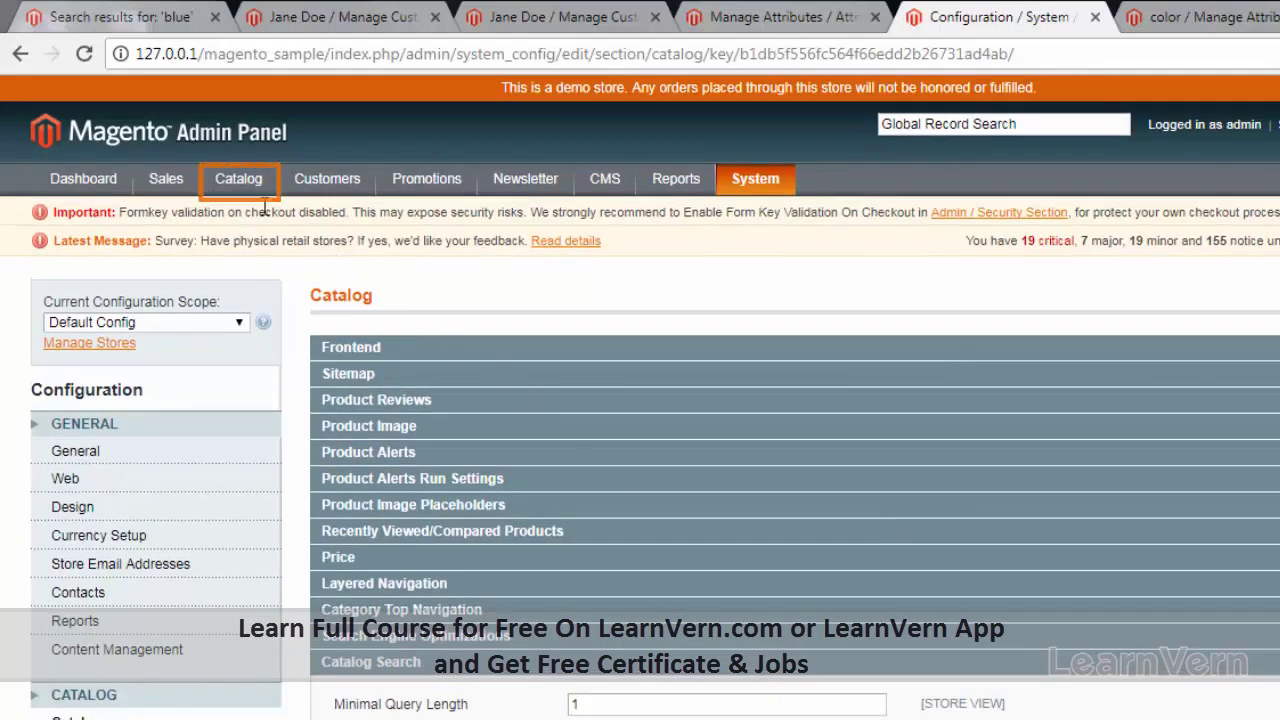
left_click(255, 320)
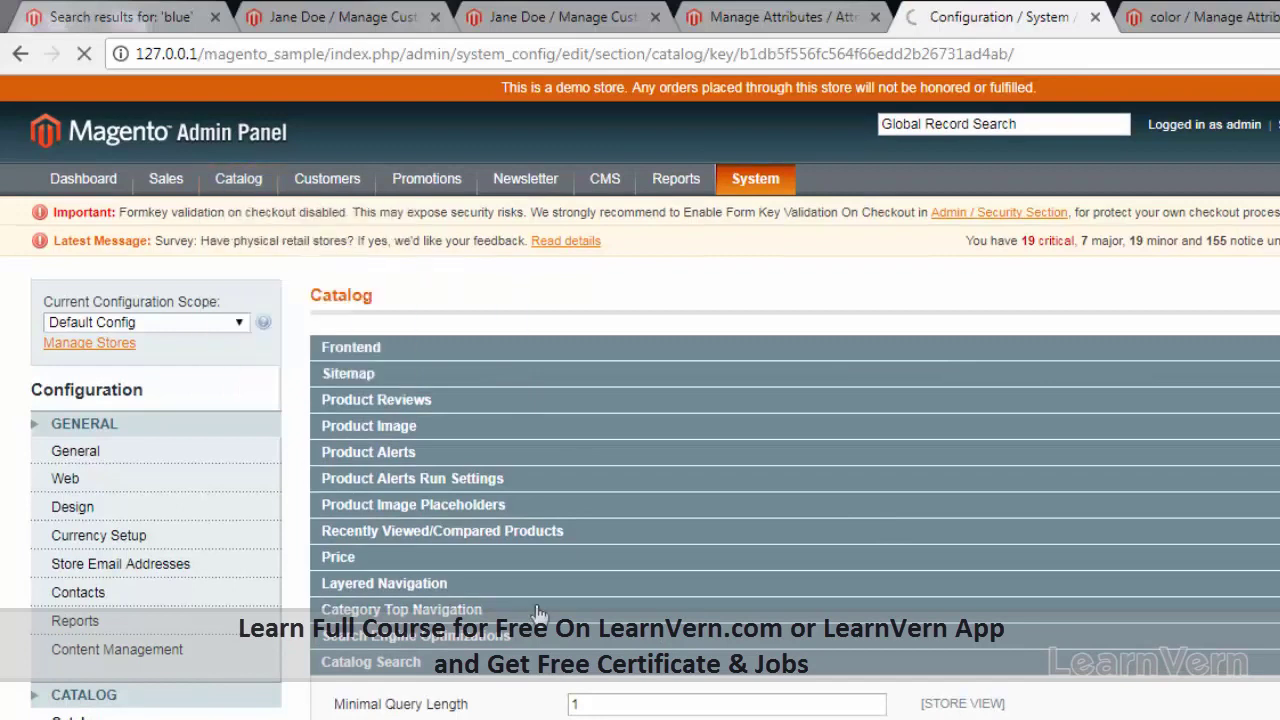